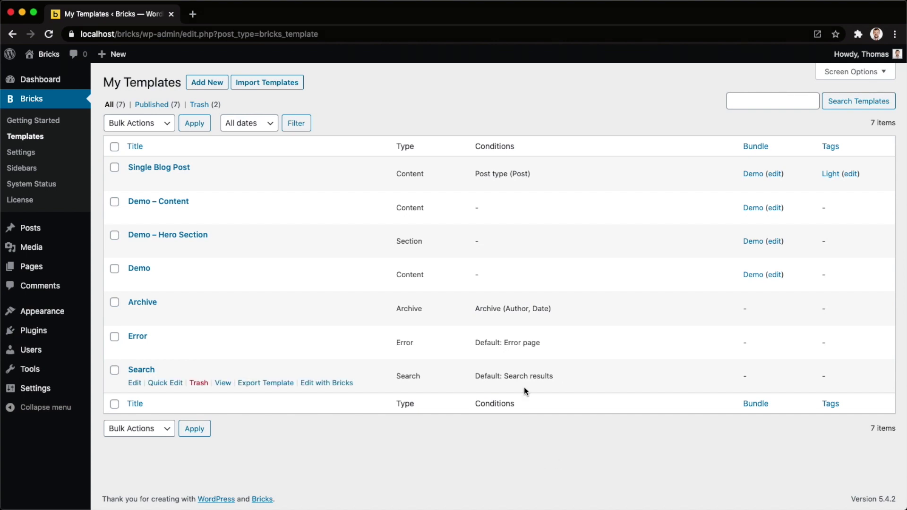
Start a new template titled 'My First Header'
click(382, 99)
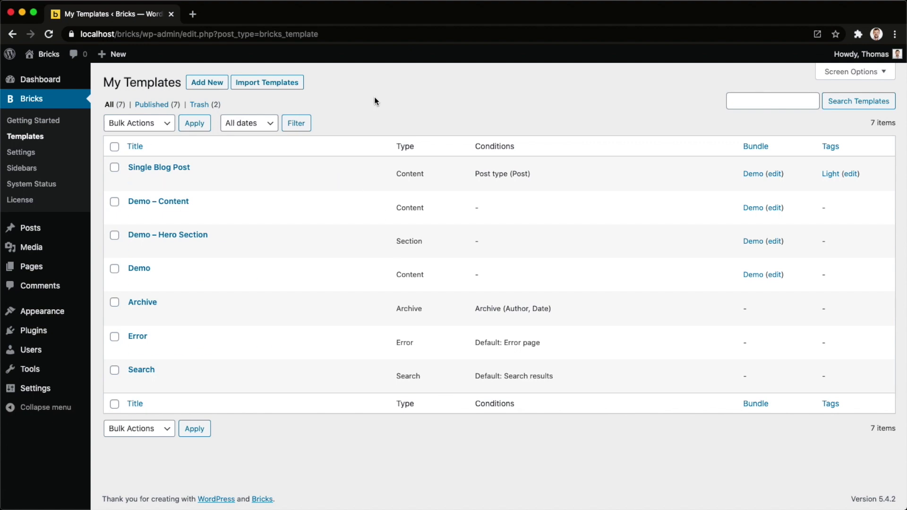
click(191, 86)
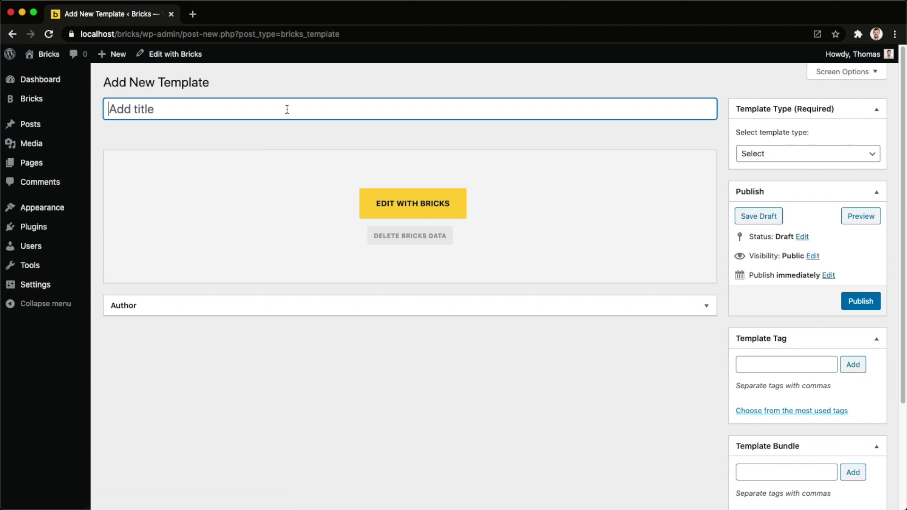
text(My First Hea)
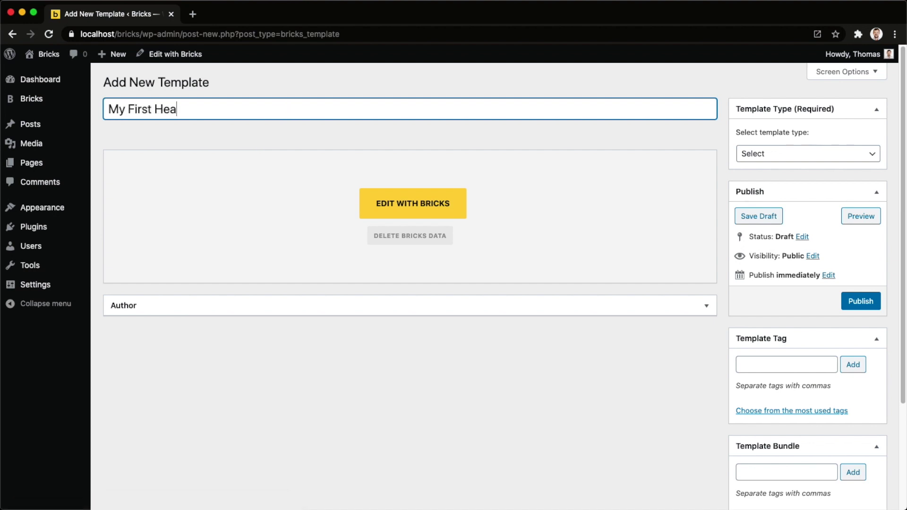
text(der)
Make it a Header template, save it as a draft, and edit it with Bricks
click(769, 158)
click(759, 166)
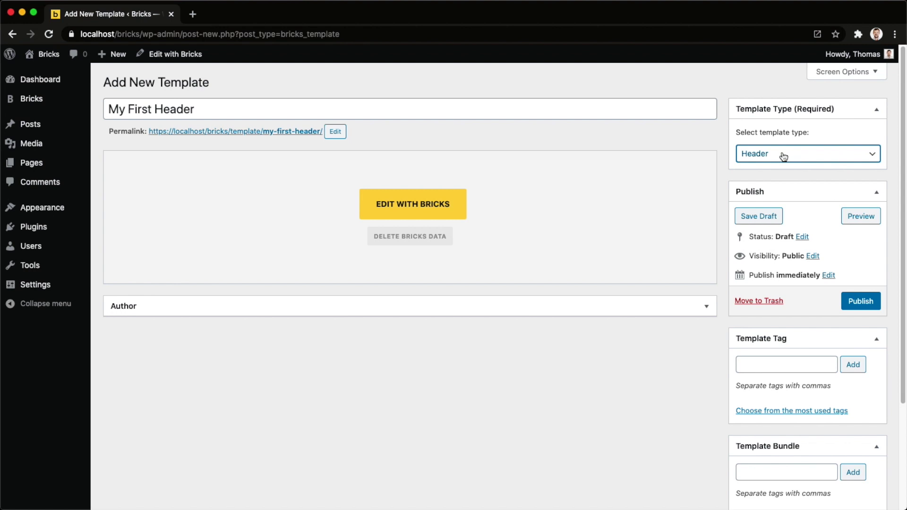
click(757, 220)
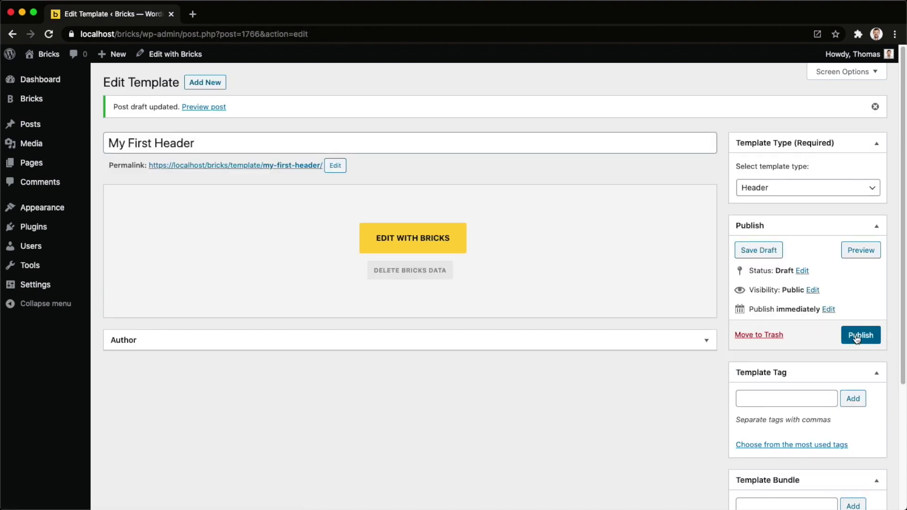
click(404, 239)
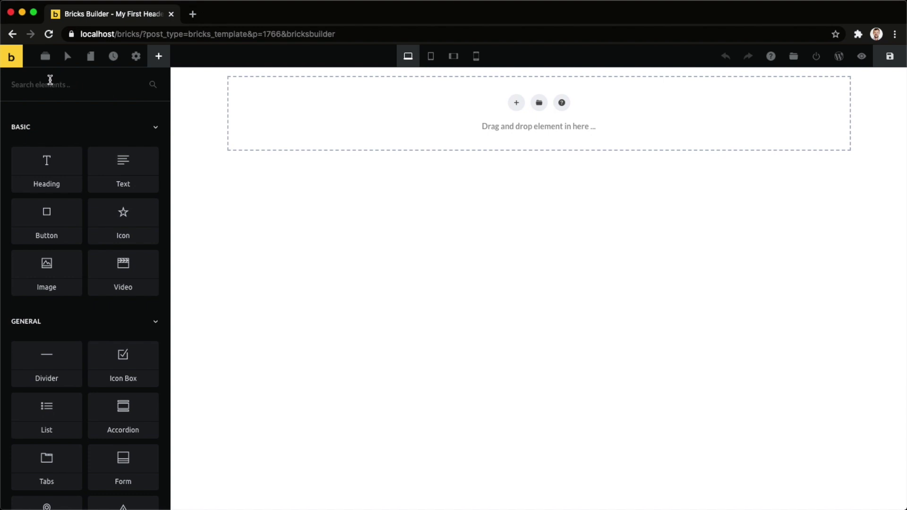
Add a Logo element to the header using the yellow 'b' image from the media library
click(50, 81)
text(logo)
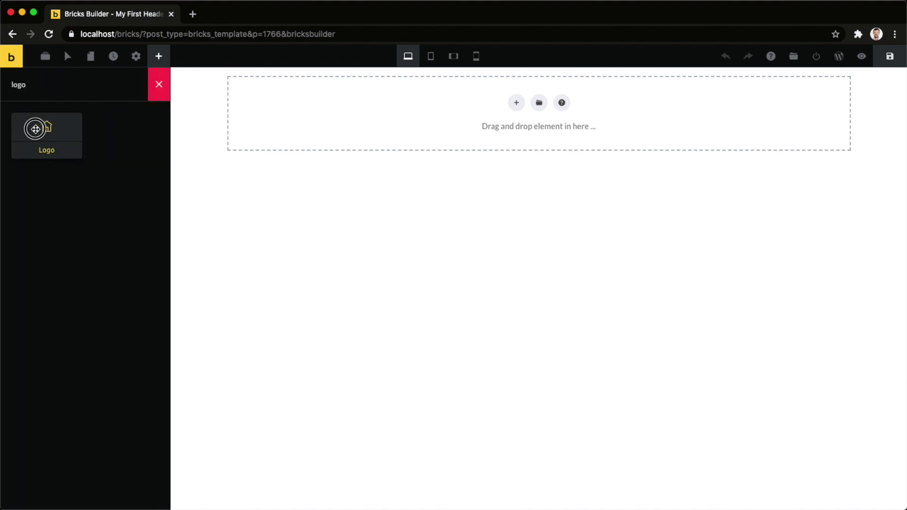
drag(34, 128, 231, 93)
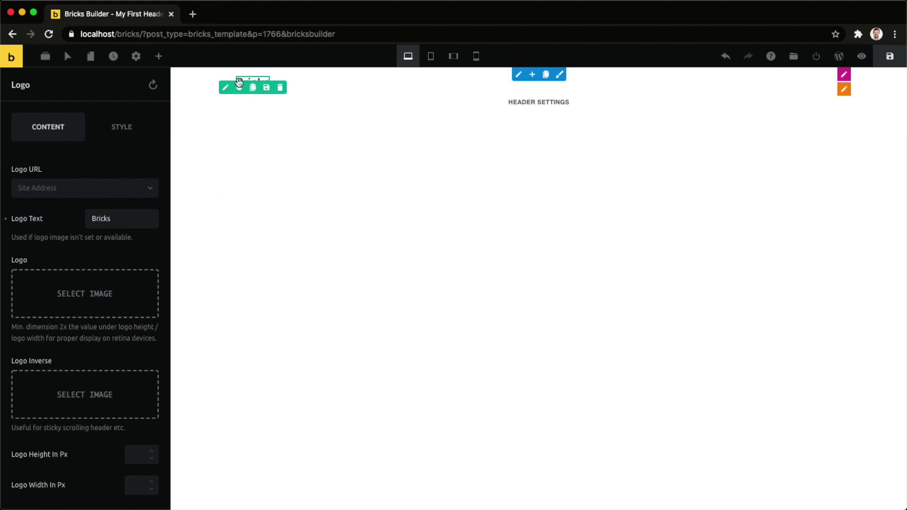
click(79, 296)
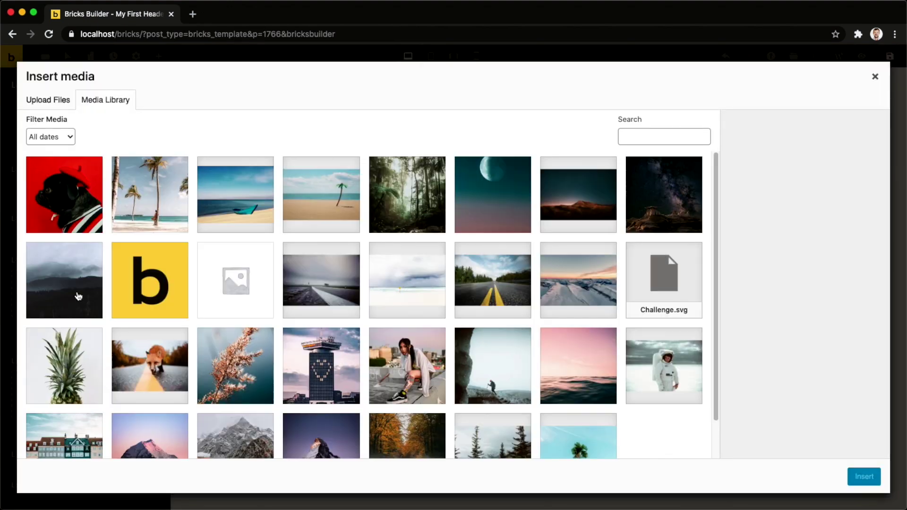
click(145, 285)
click(864, 476)
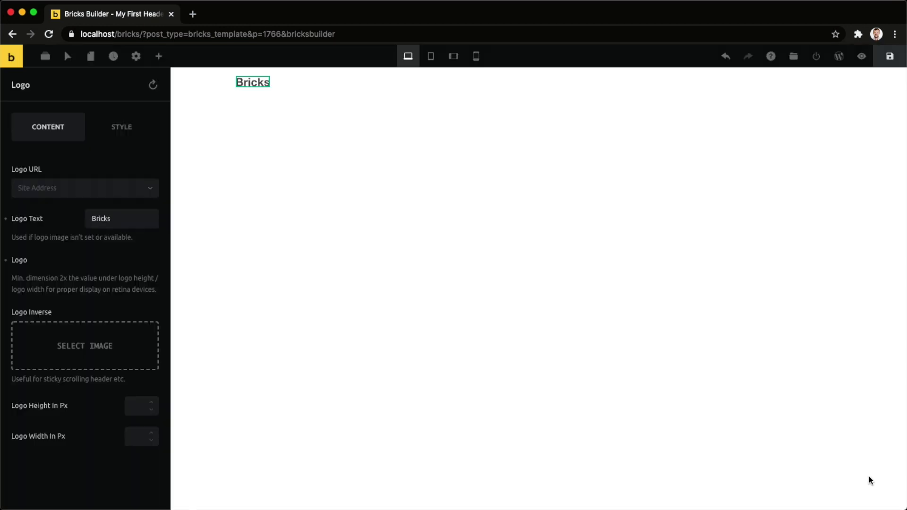
scroll(86, 267, down, 5)
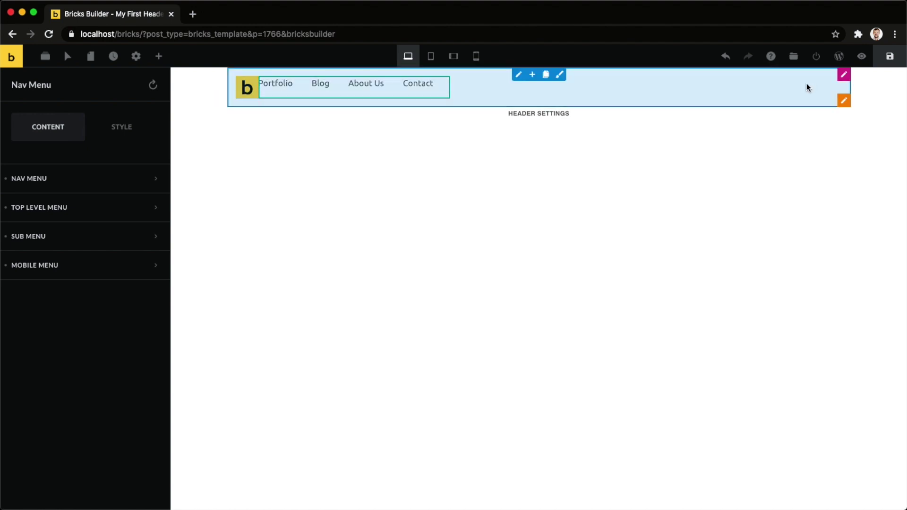
Set the header column's main-axis alignment to Space between, then reset it to default
click(518, 75)
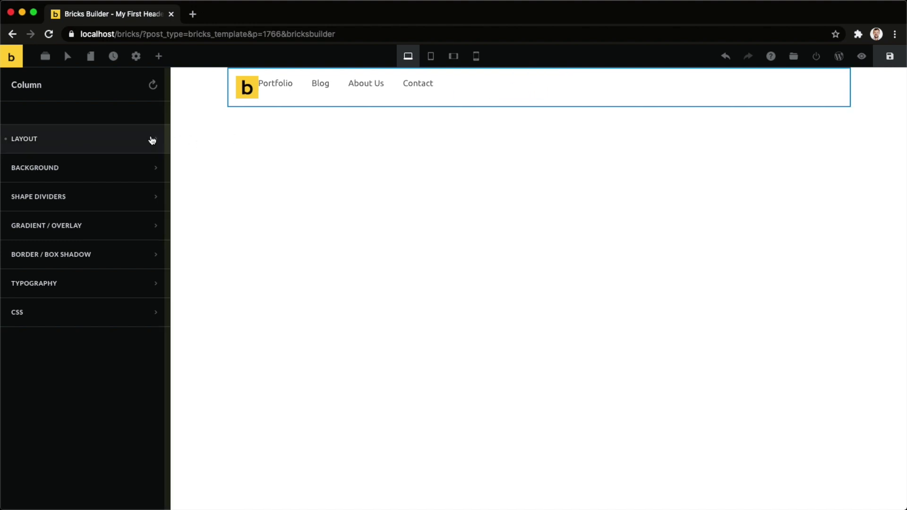
click(112, 138)
scroll(105, 228, down, 12)
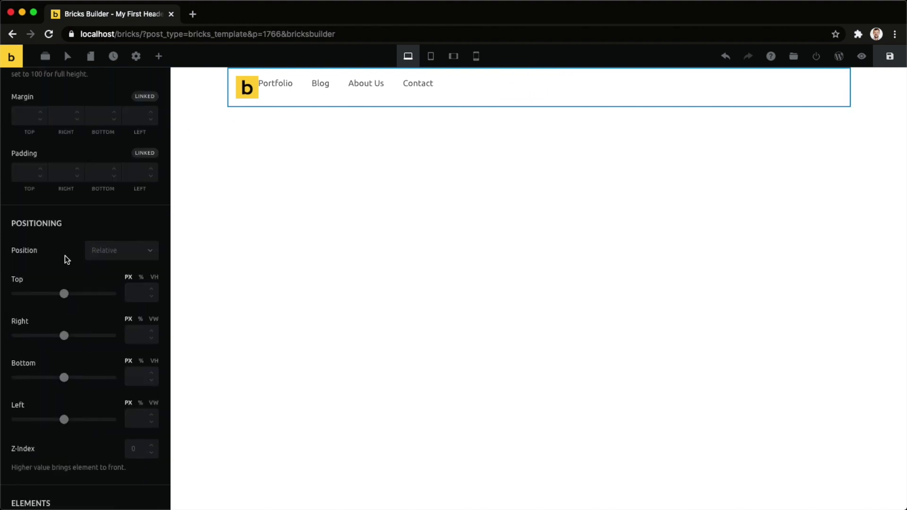
scroll(63, 259, down, 4)
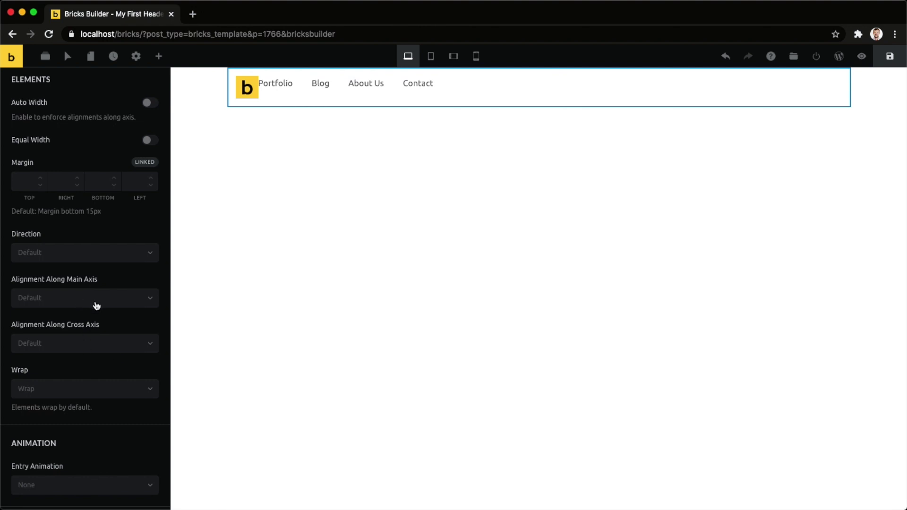
click(79, 300)
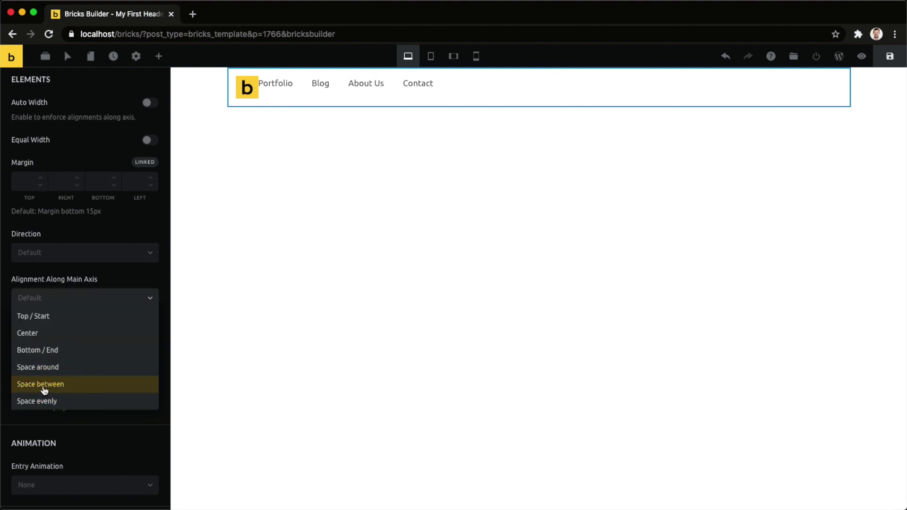
click(44, 387)
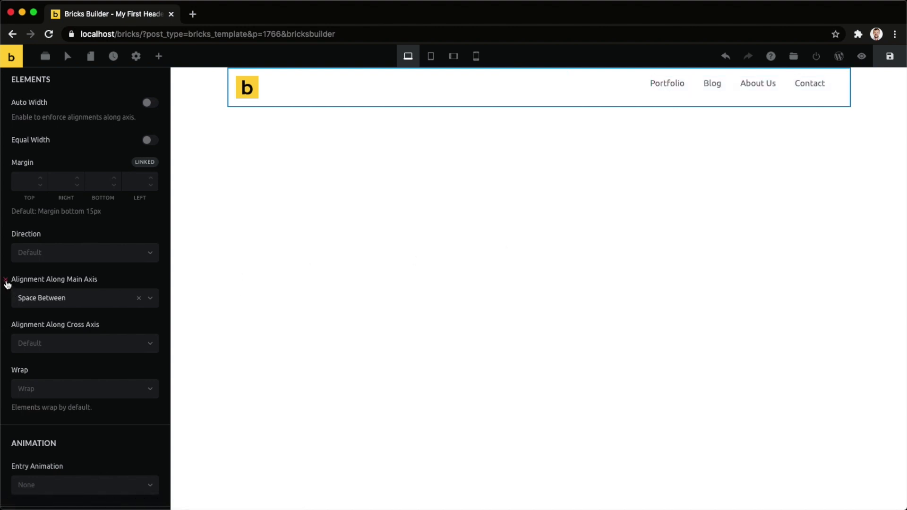
click(6, 281)
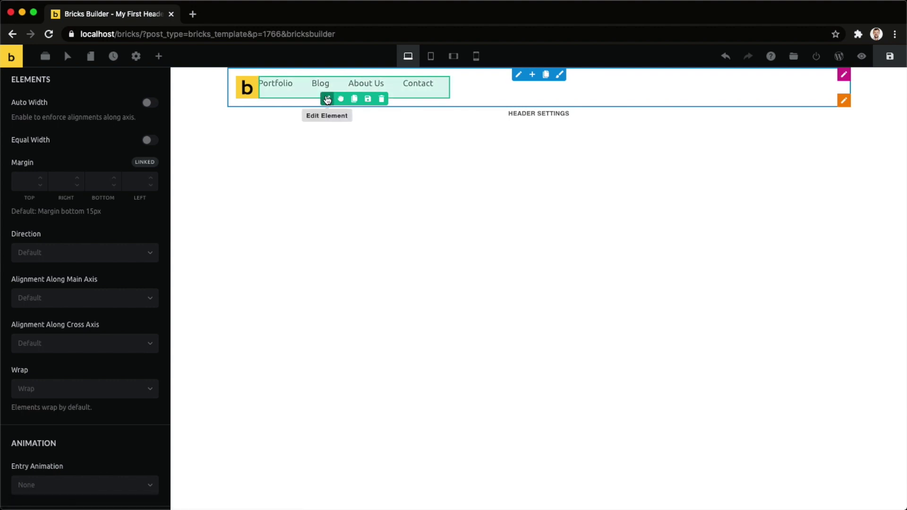
Unlink the Nav Menu's margins in Style > Layout and set its right margin to 0
click(329, 100)
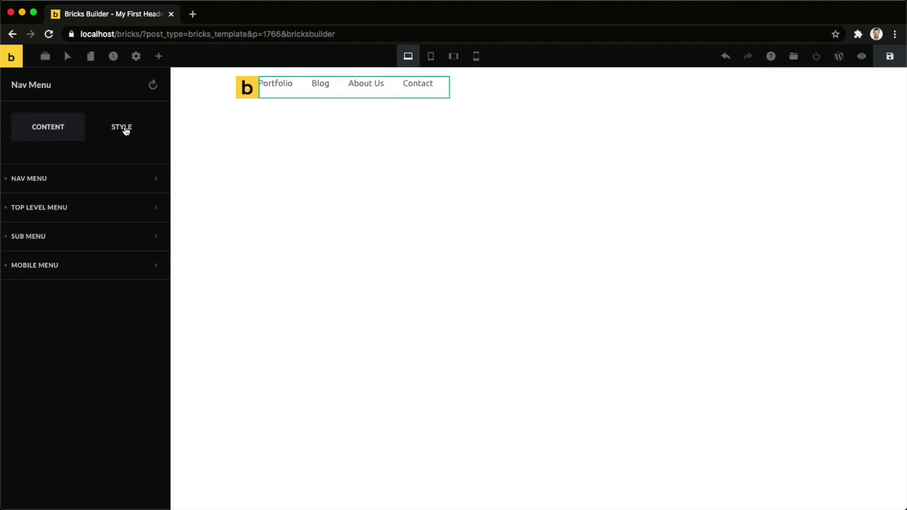
click(122, 127)
click(93, 185)
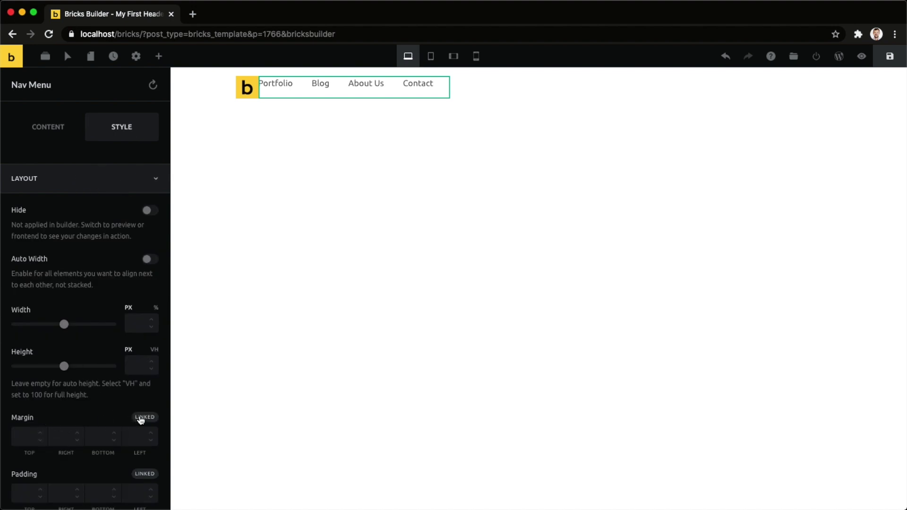
click(141, 418)
click(59, 440)
text(0)
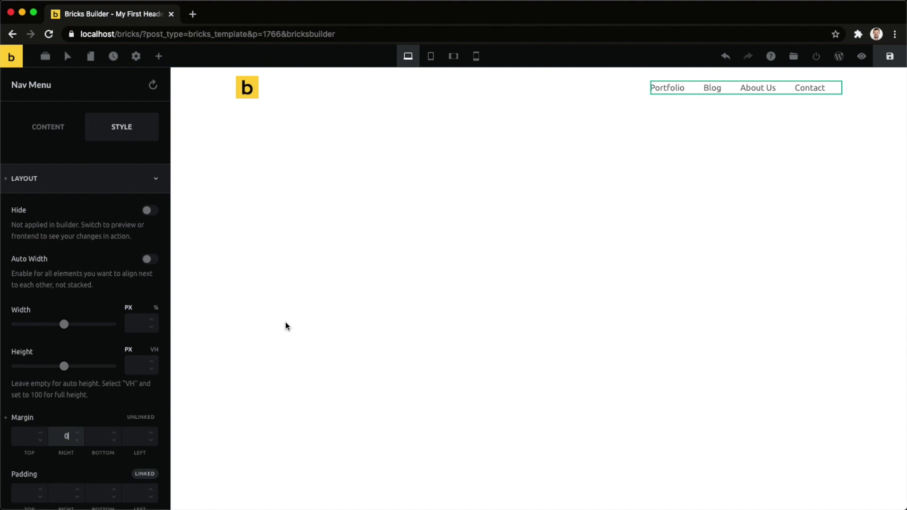
click(373, 251)
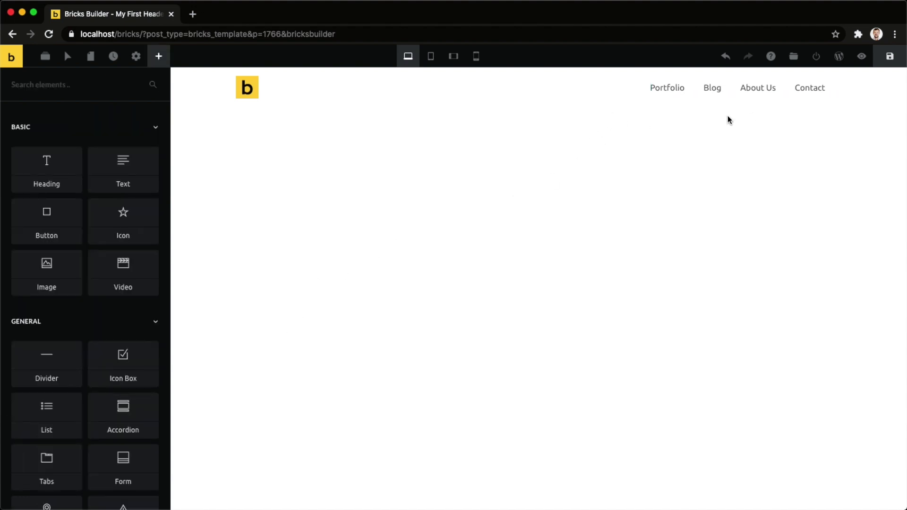
Reset the top-level menu items' margin and give them a 30 px left margin
click(716, 95)
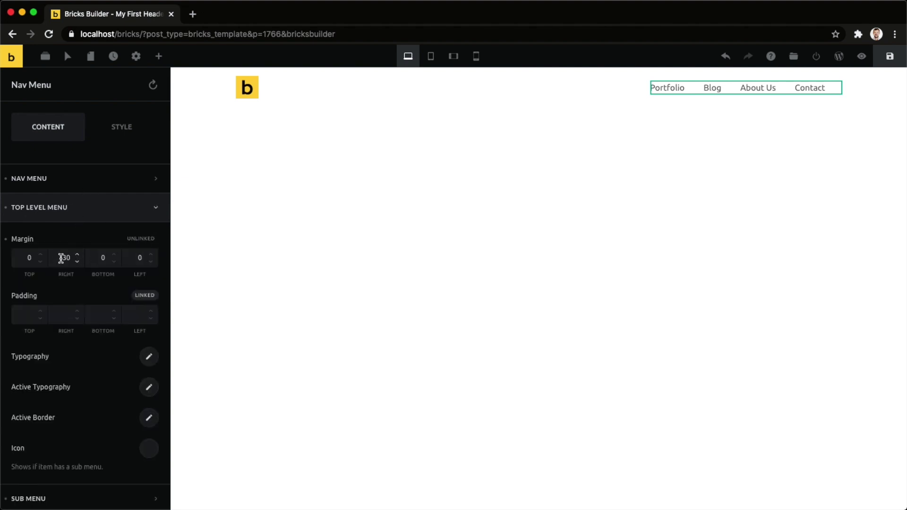
click(6, 242)
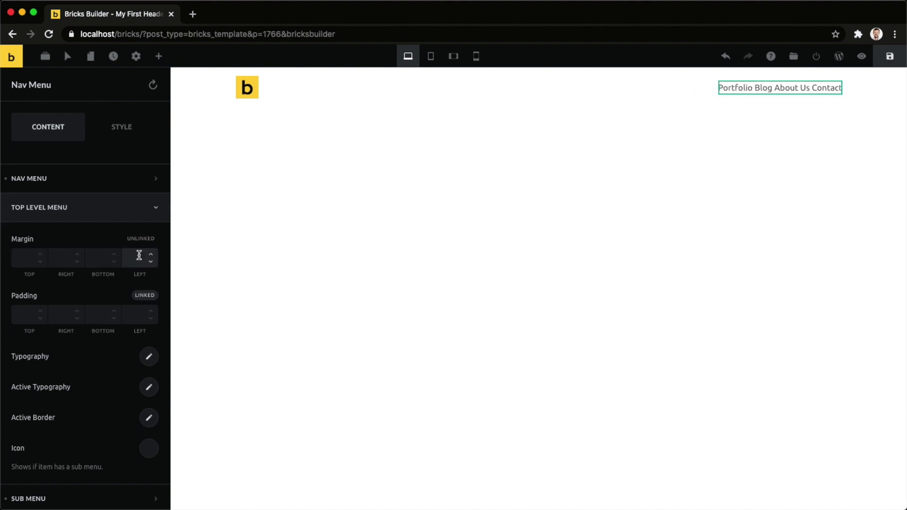
click(139, 255)
text(30)
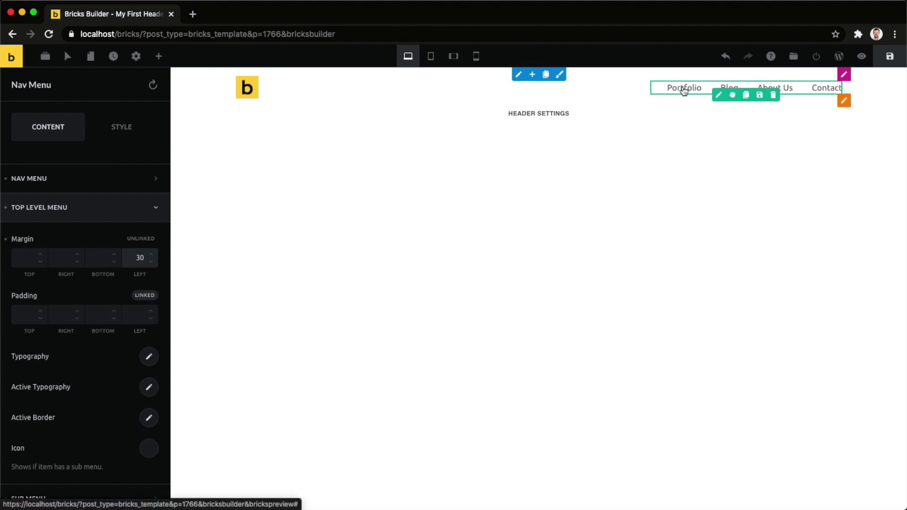
Set the top-level menu typography to Uppercase, 16 px font size and 1 px letter spacing
click(148, 356)
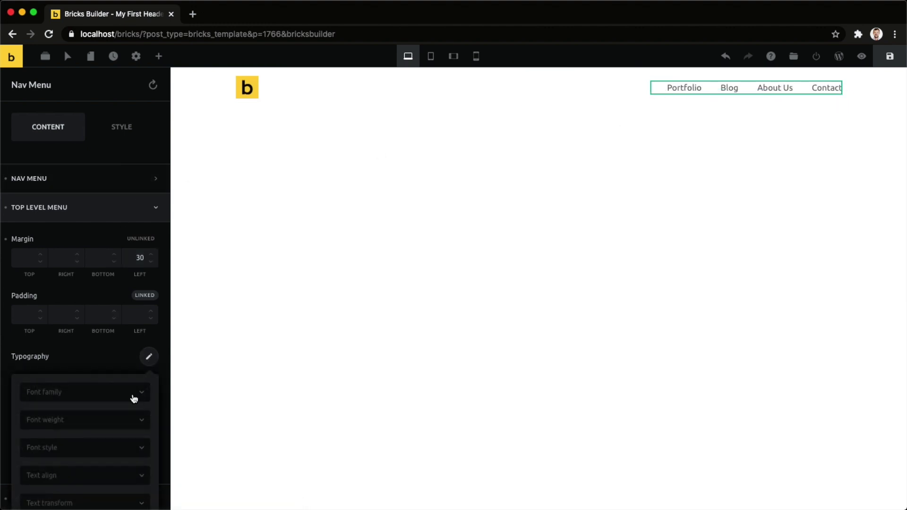
scroll(66, 376, down, 5)
click(65, 305)
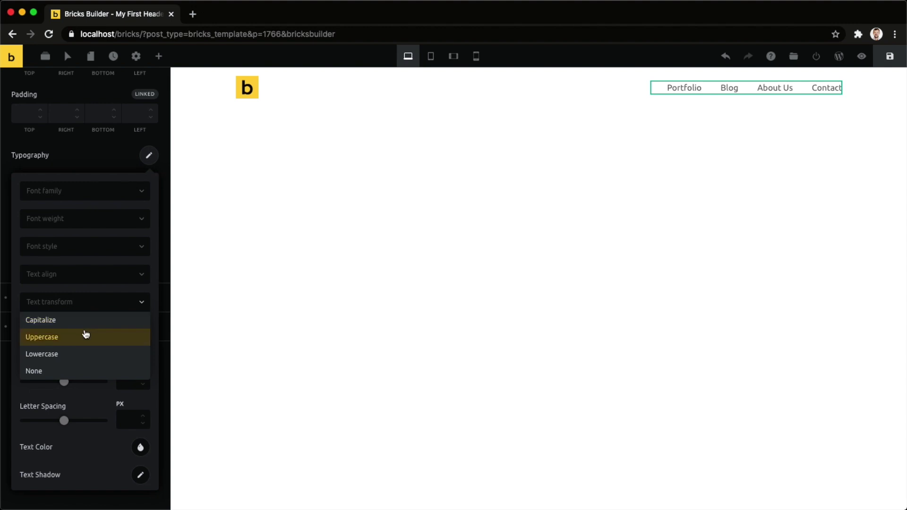
click(85, 335)
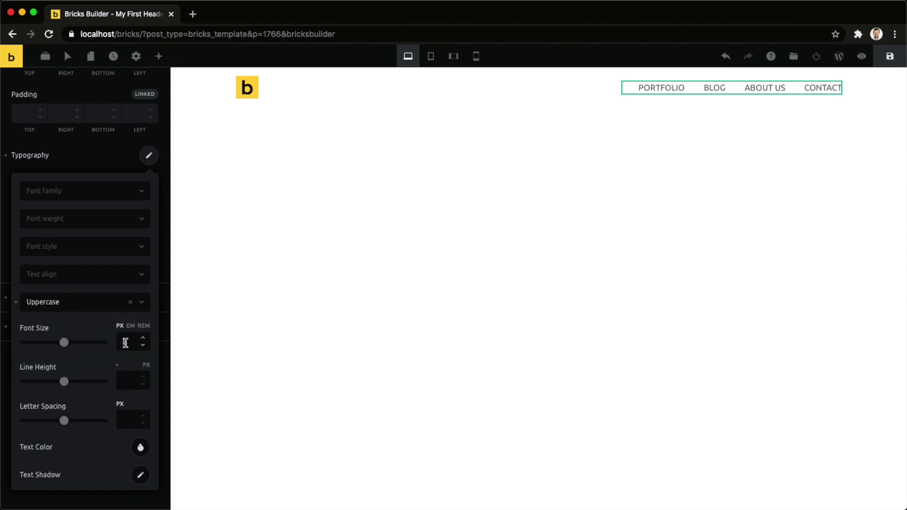
click(125, 342)
text(16)
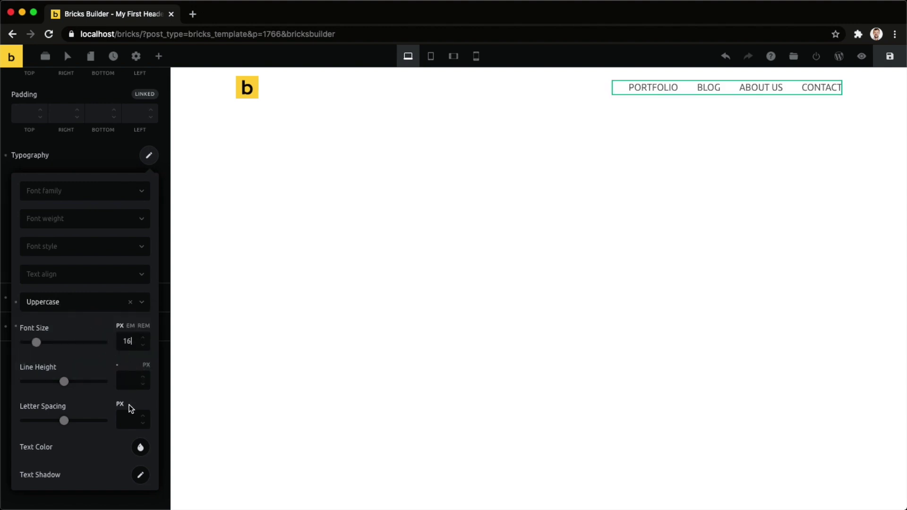
click(121, 419)
text(10)
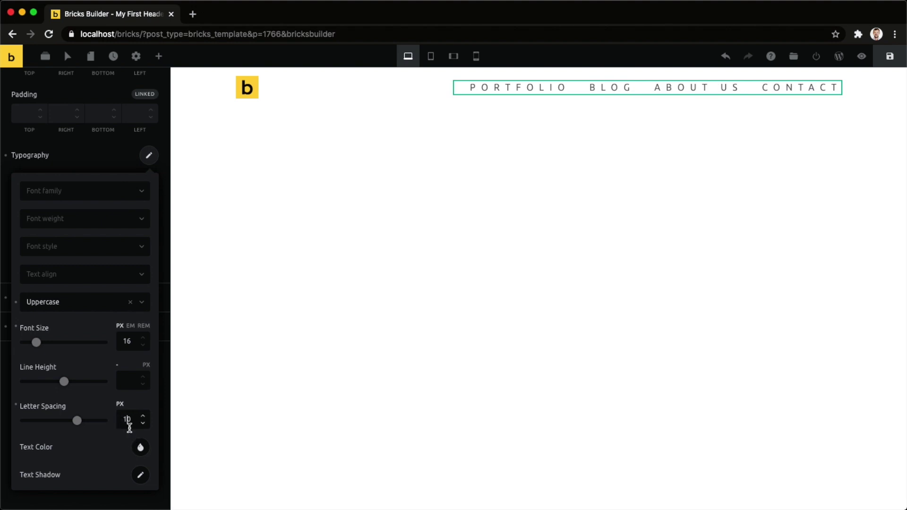
key(BackSpace)
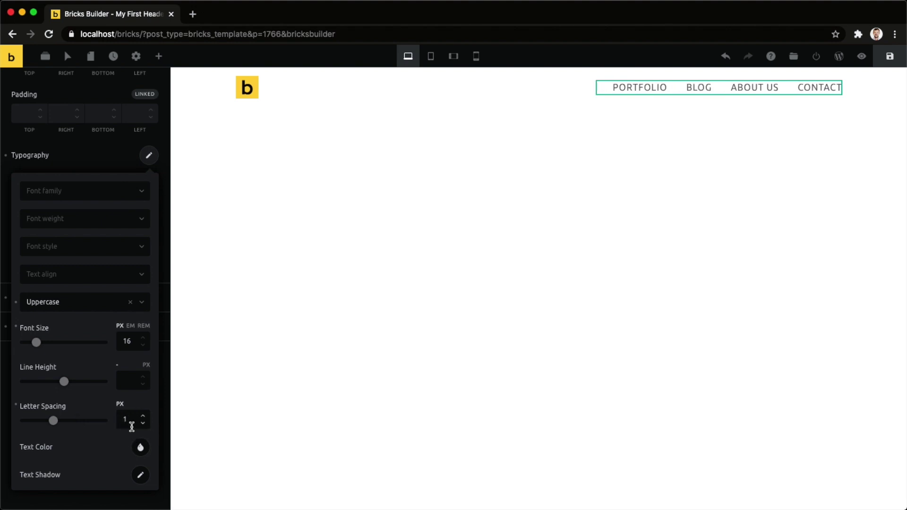
click(147, 155)
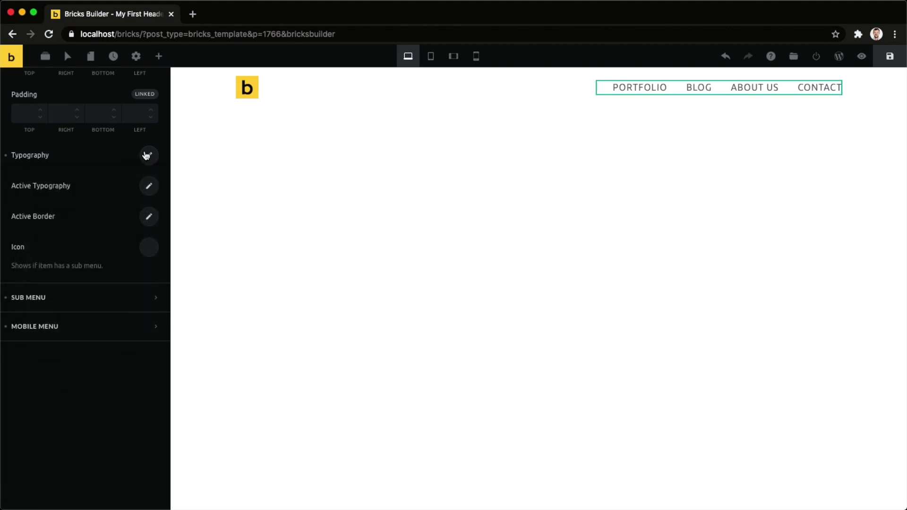
click(94, 153)
scroll(114, 237, up, 5)
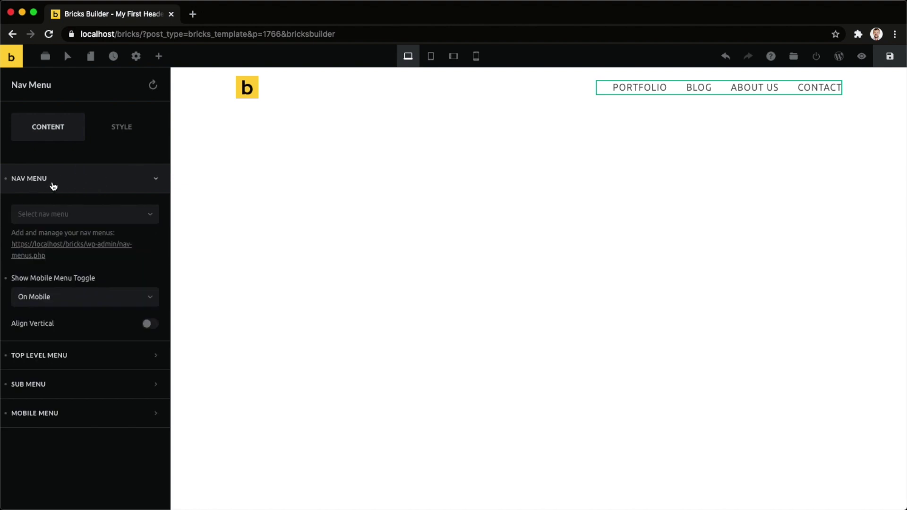
Choose the Header menu for the Nav Menu and go to the nav-menus.php admin page
click(81, 217)
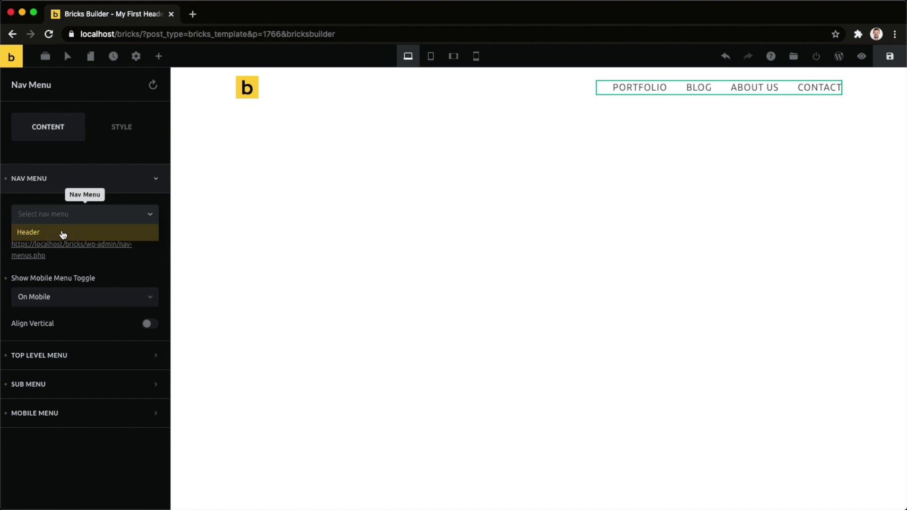
click(45, 233)
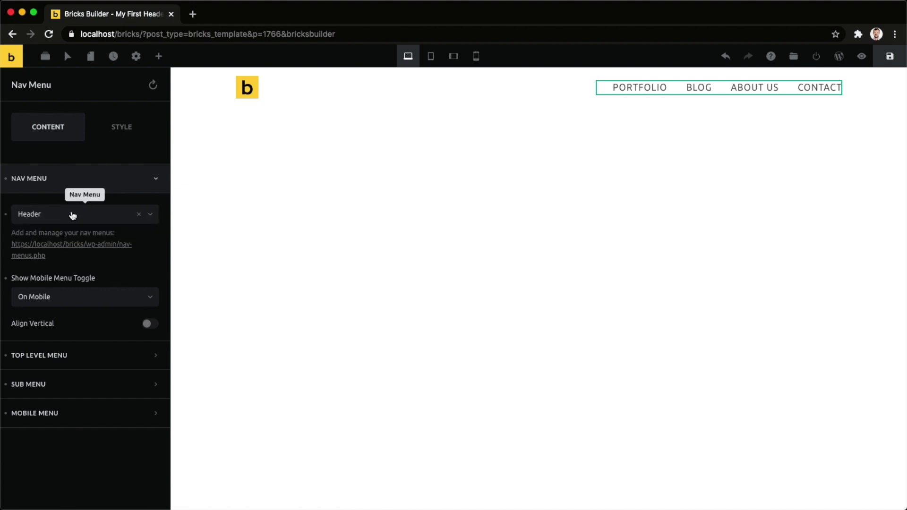
click(71, 245)
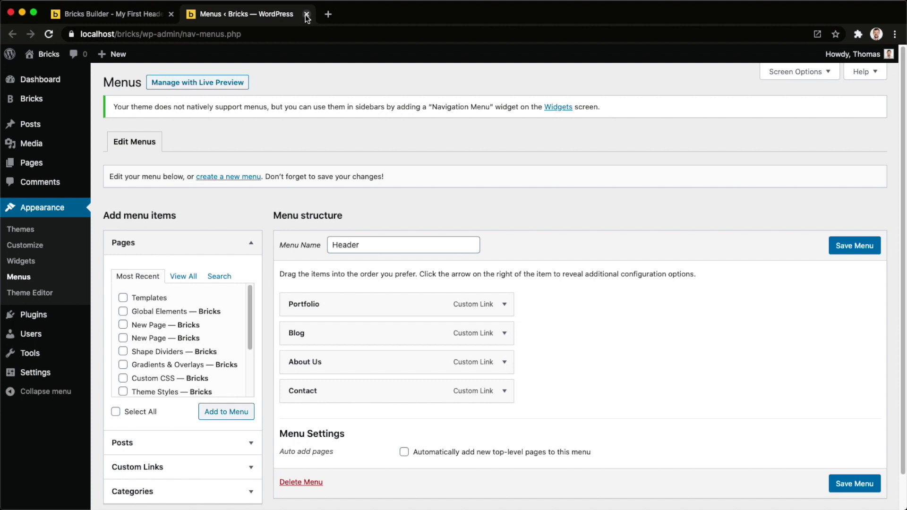
Close the Menus tab and bring up the Nav Menu select in Bricks Builder again
scroll(319, 350, down, 1)
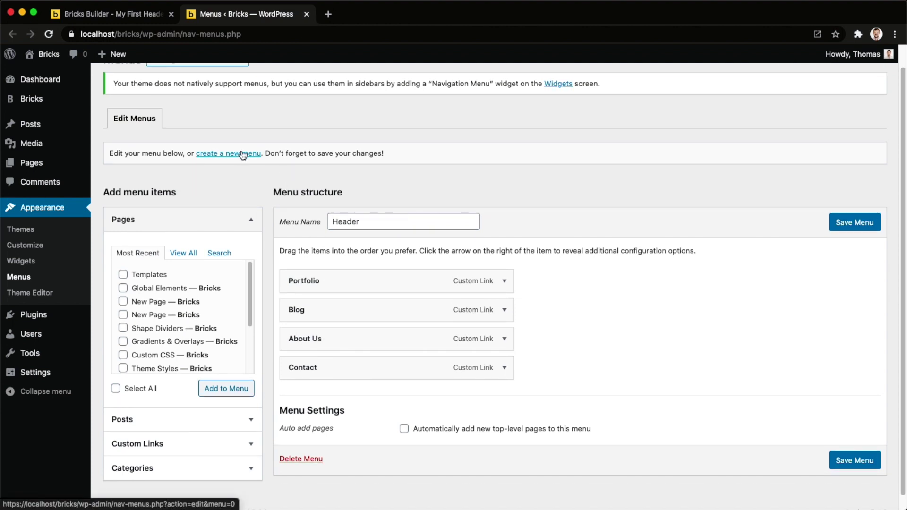
click(307, 14)
click(114, 220)
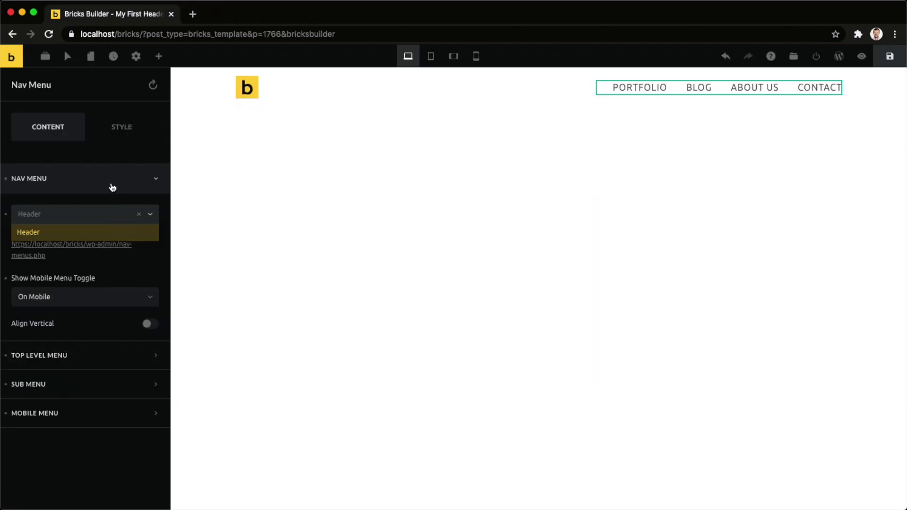
At the Mobile Landscape breakpoint, set the Nav Menu's Show Mobile Menu Toggle to Never
click(84, 313)
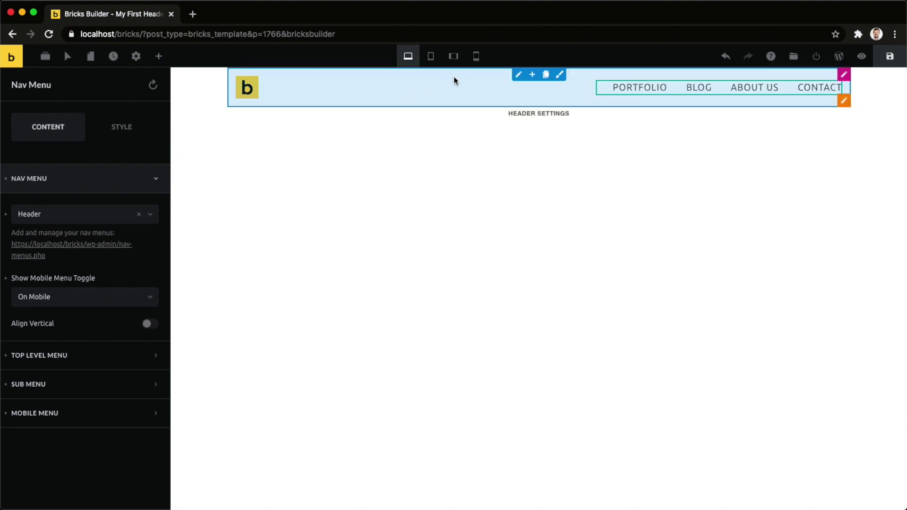
click(454, 56)
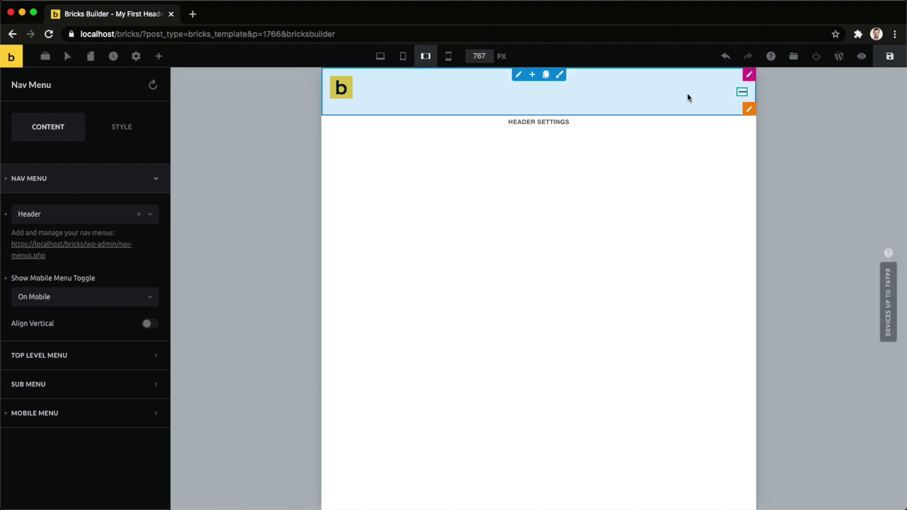
click(686, 197)
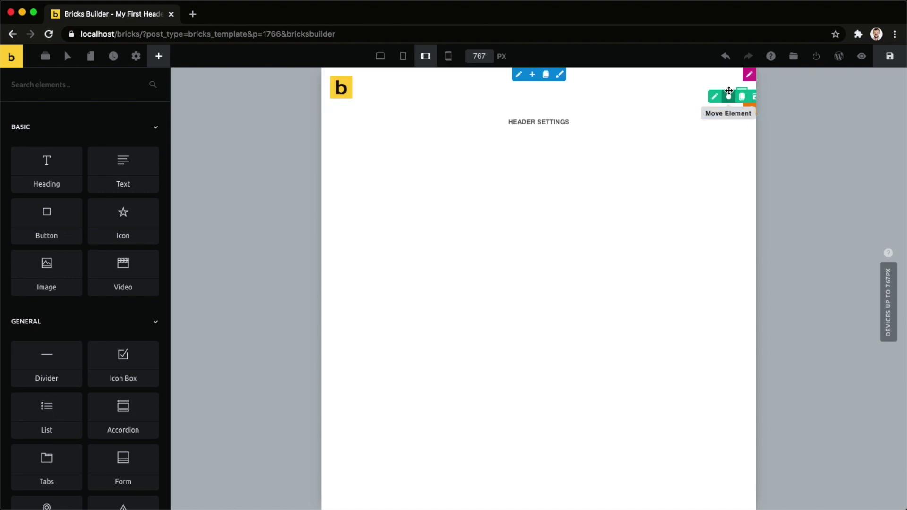
click(713, 97)
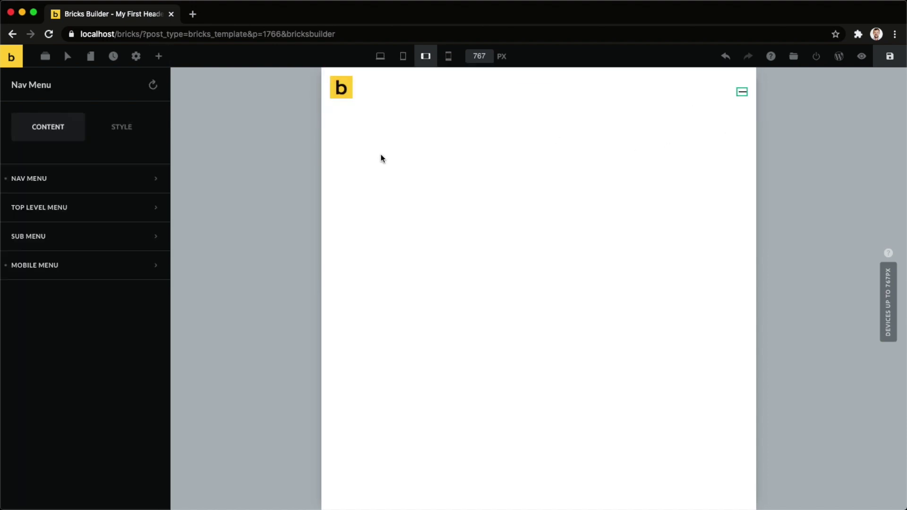
click(119, 178)
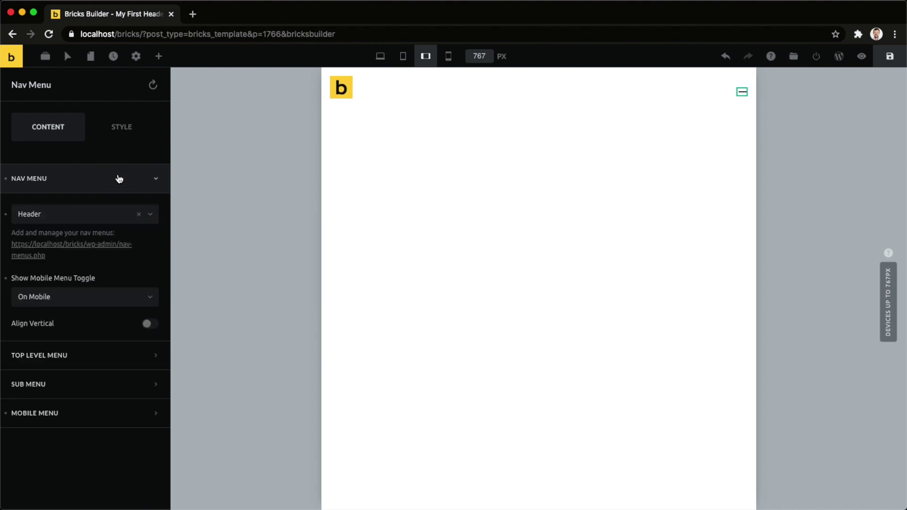
click(80, 301)
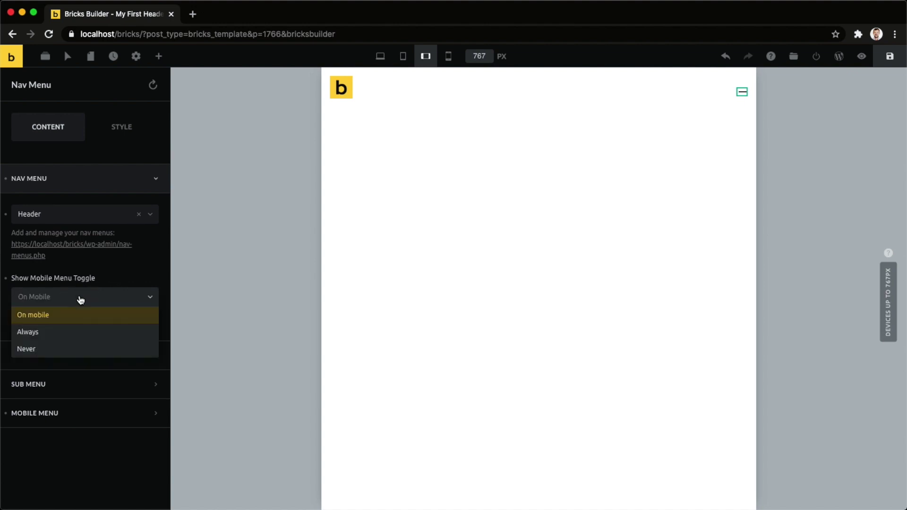
click(51, 335)
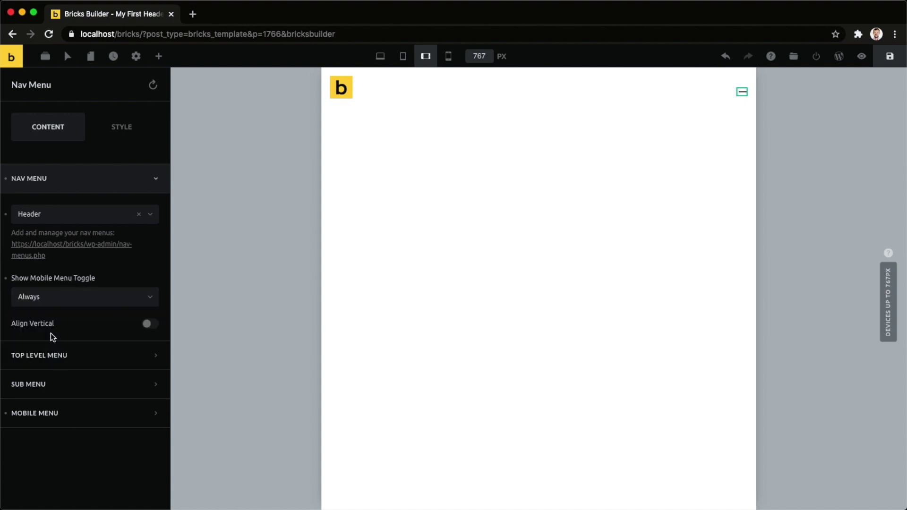
Return to desktop, reselect the Nav Menu settings, then preview again at 767 px width
click(380, 56)
click(620, 188)
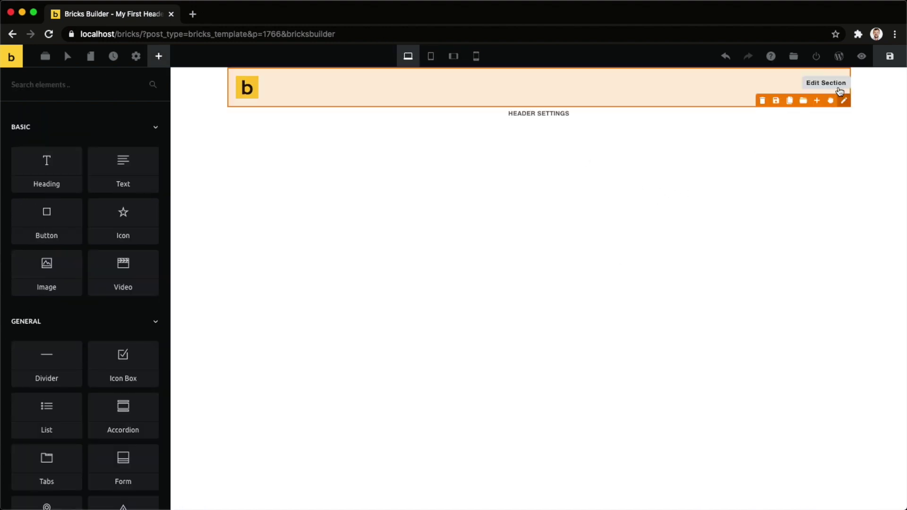
mouse_move(837, 85)
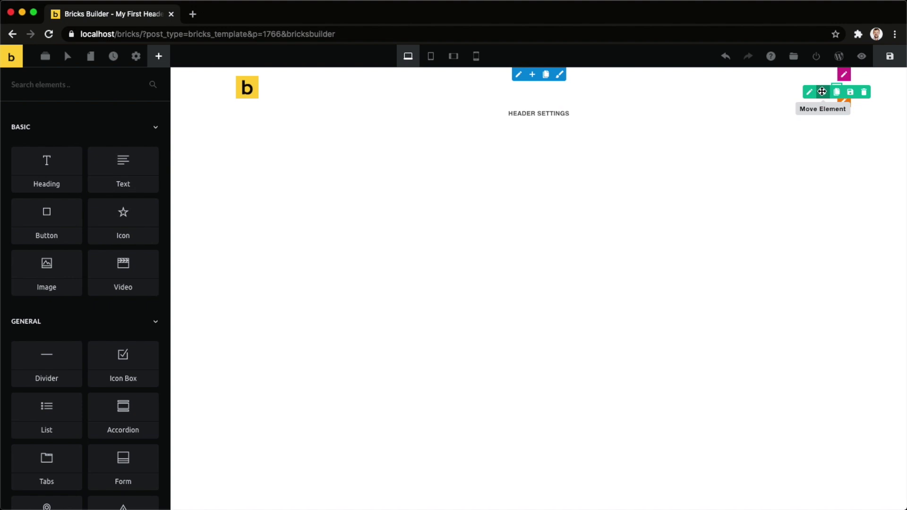
click(811, 93)
click(127, 177)
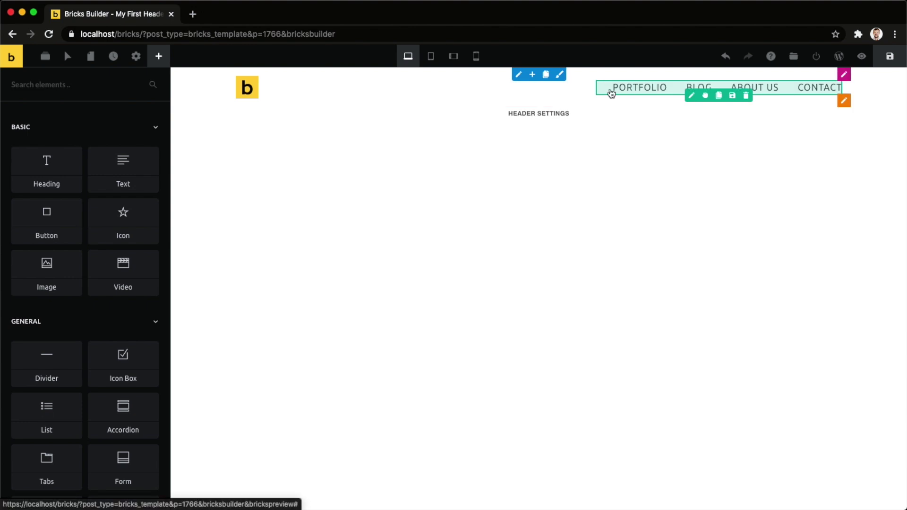
click(454, 56)
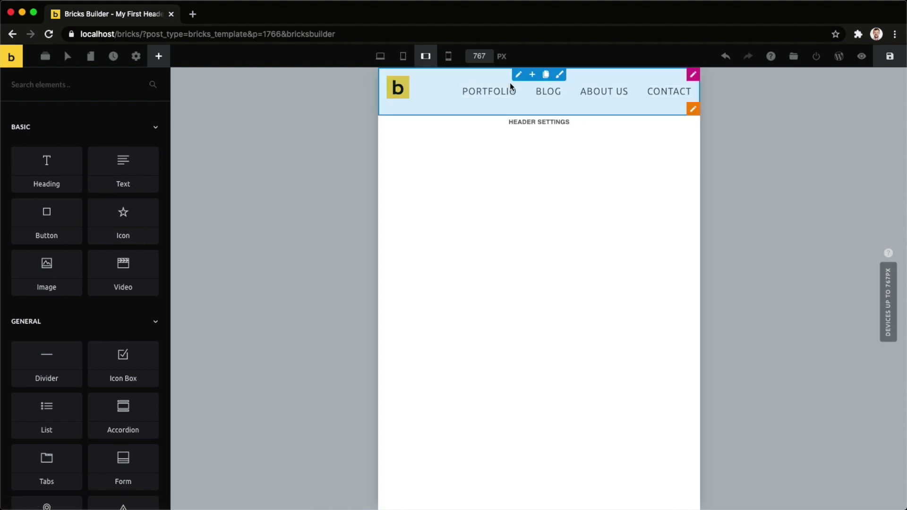
Set the Nav Menu's Show Mobile Menu Toggle to On Mobile
click(541, 99)
click(113, 182)
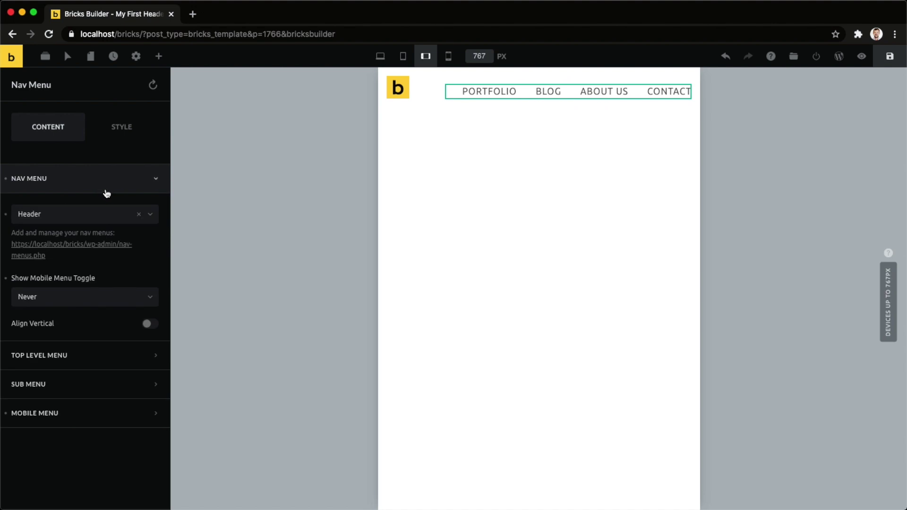
click(74, 300)
click(57, 315)
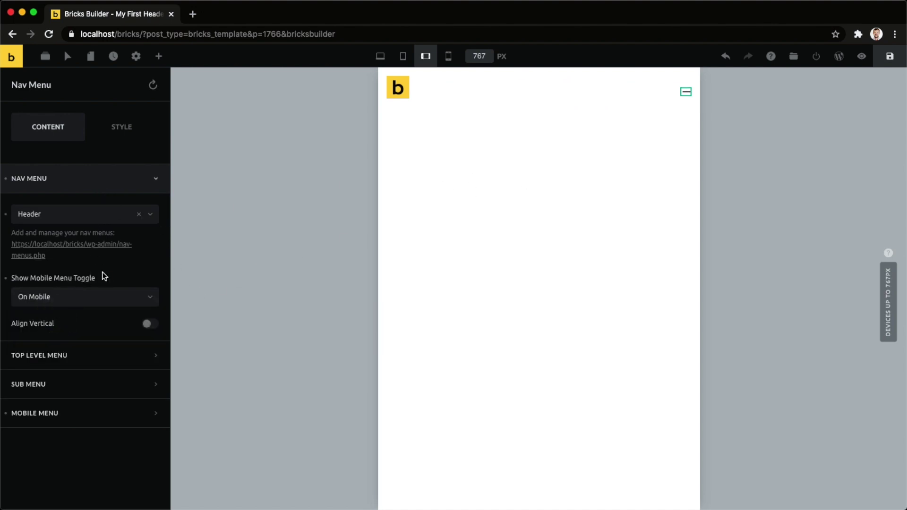
click(101, 186)
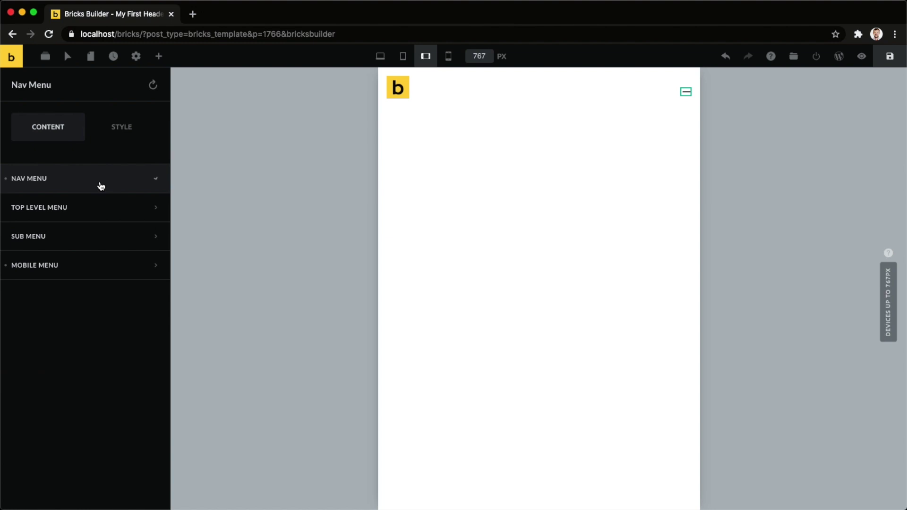
Expand the Mobile Menu settings to preview the black off-canvas menu and its Layout choices
click(109, 267)
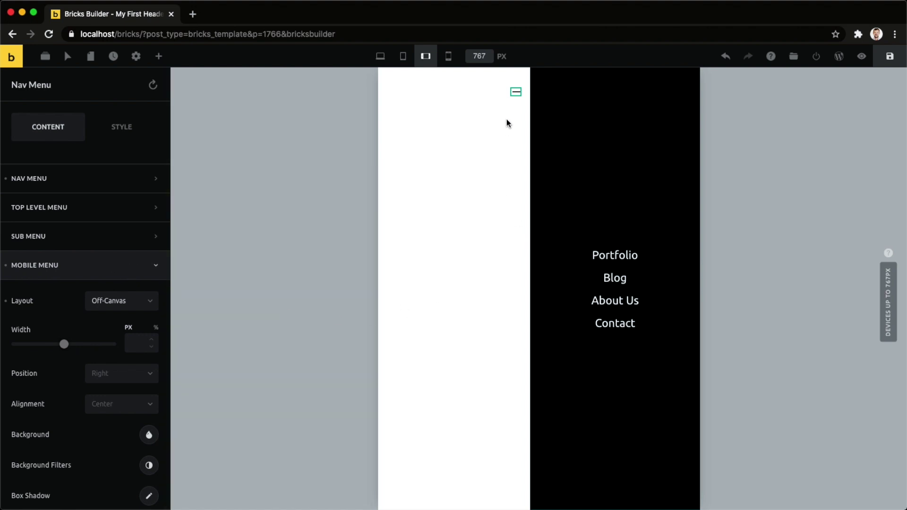
mouse_move(516, 97)
scroll(53, 359, down, 5)
scroll(42, 396, down, 3)
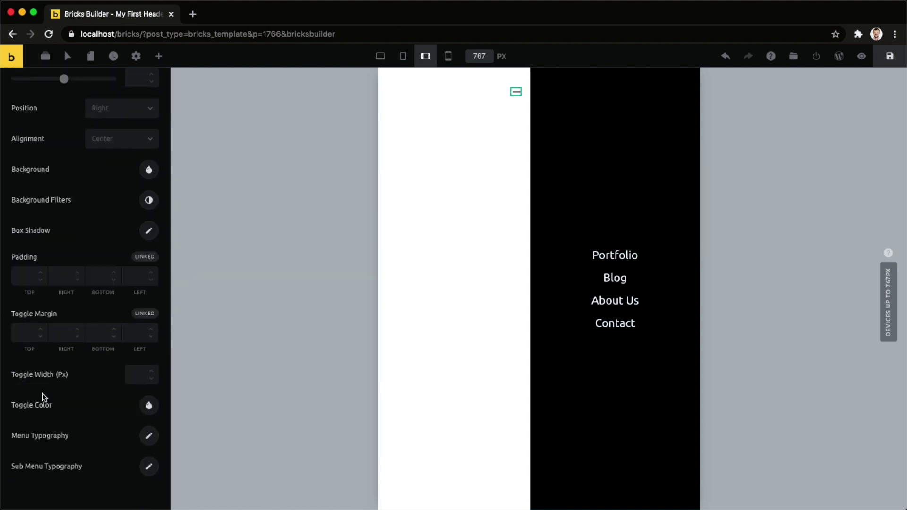
scroll(42, 395, up, 8)
click(108, 303)
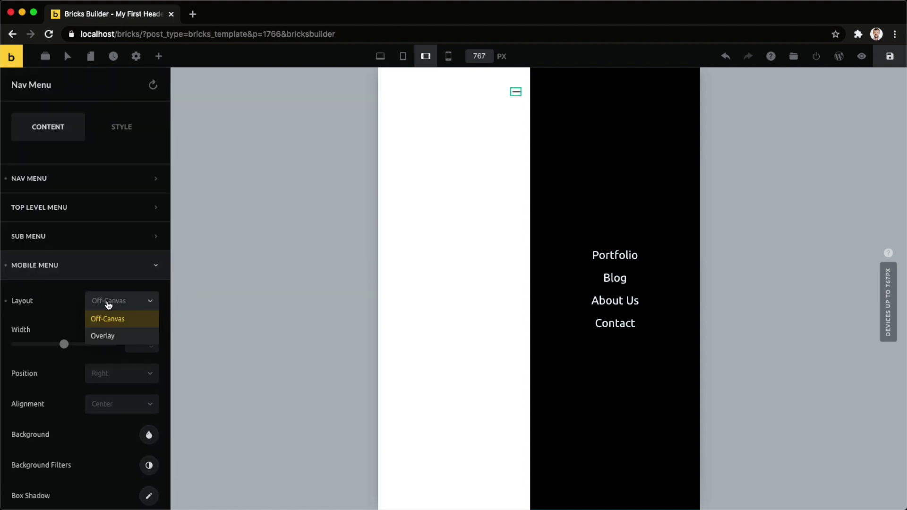
Switch the mobile menu to Overlay layout with the mountain photo from the media library as background
click(105, 338)
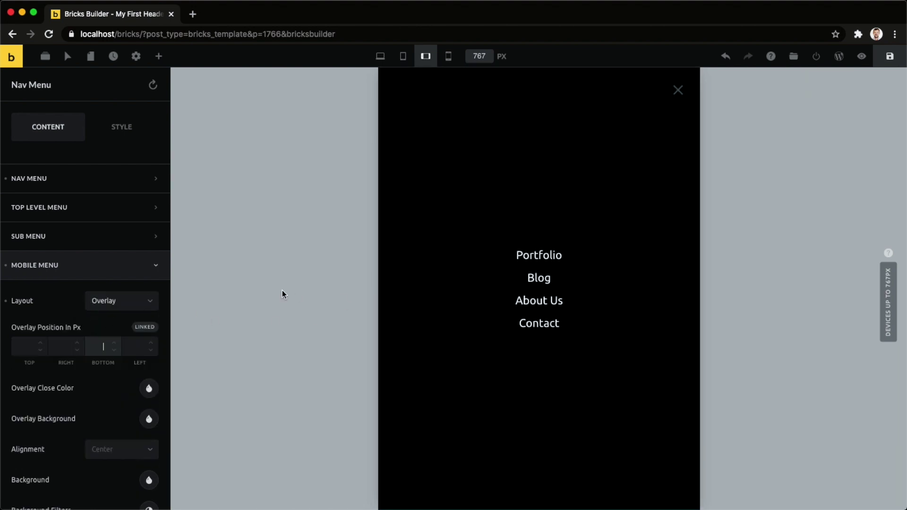
scroll(95, 452, down, 5)
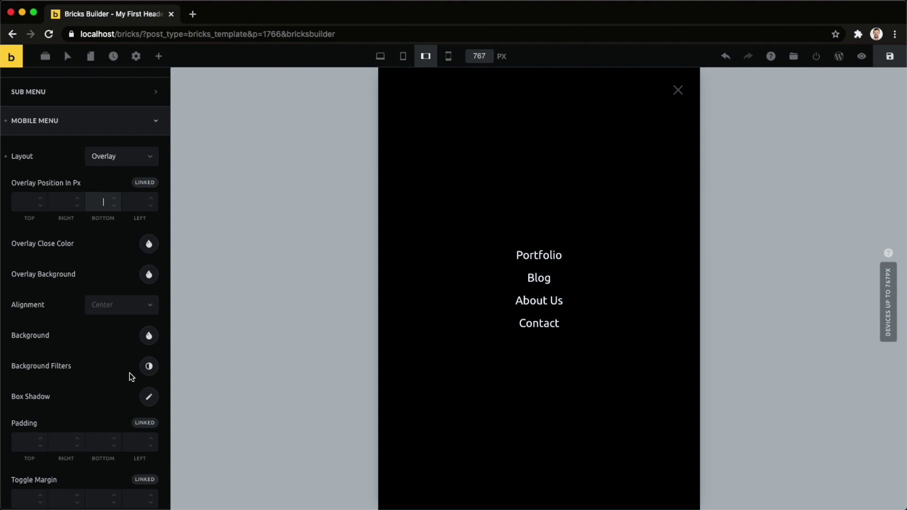
click(148, 335)
click(113, 275)
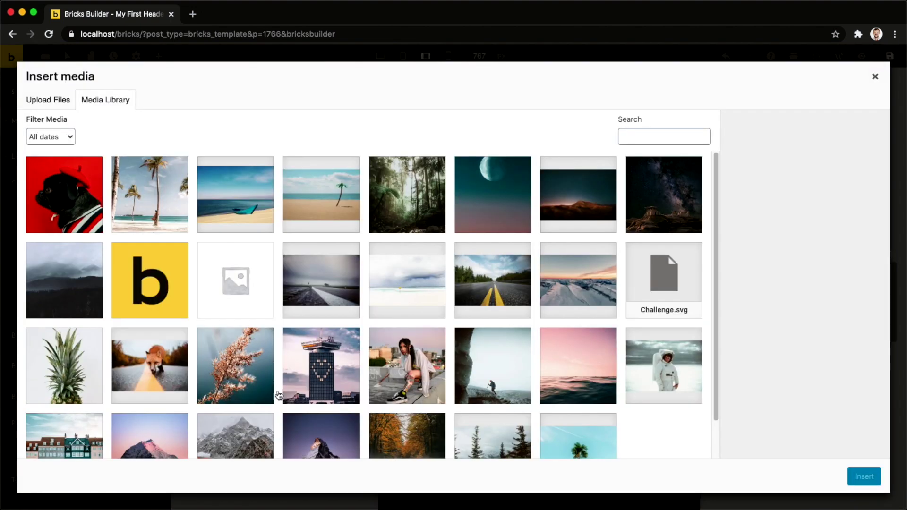
click(321, 433)
click(861, 475)
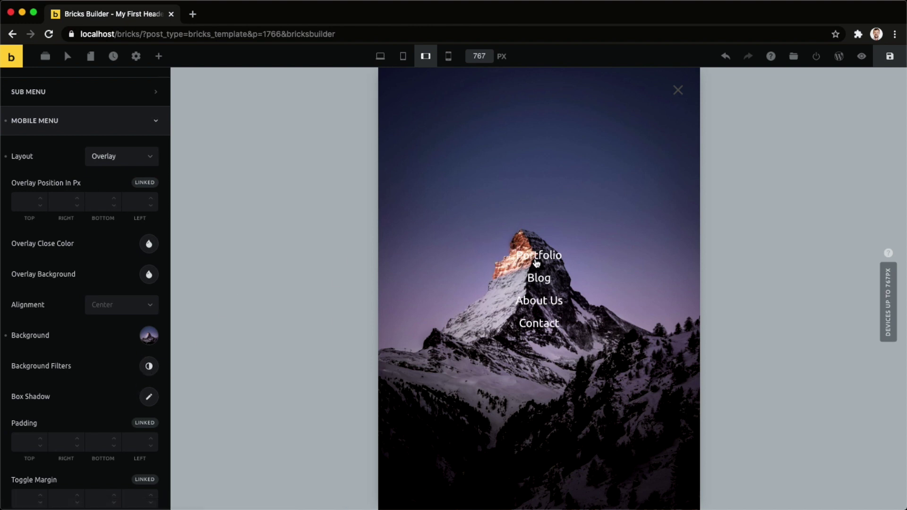
Darken the overlay's background image to brightness 30 with Background Filters
click(151, 371)
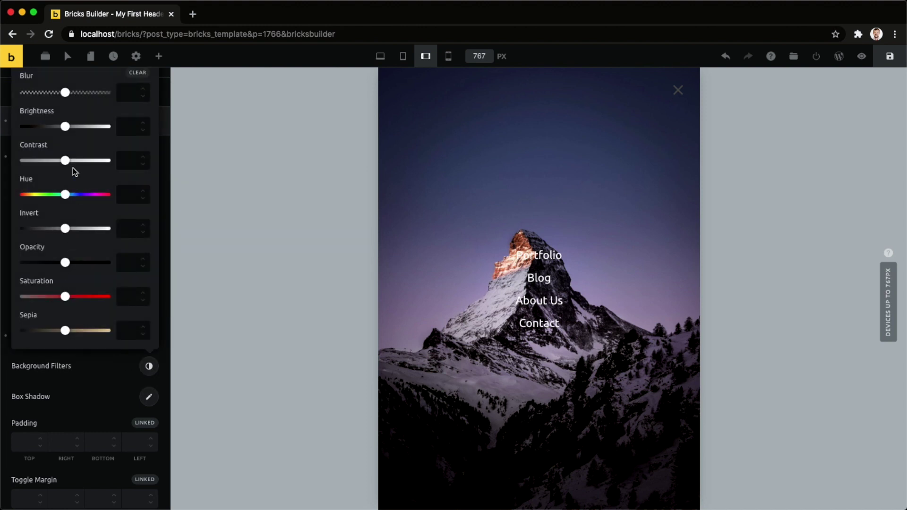
click(32, 127)
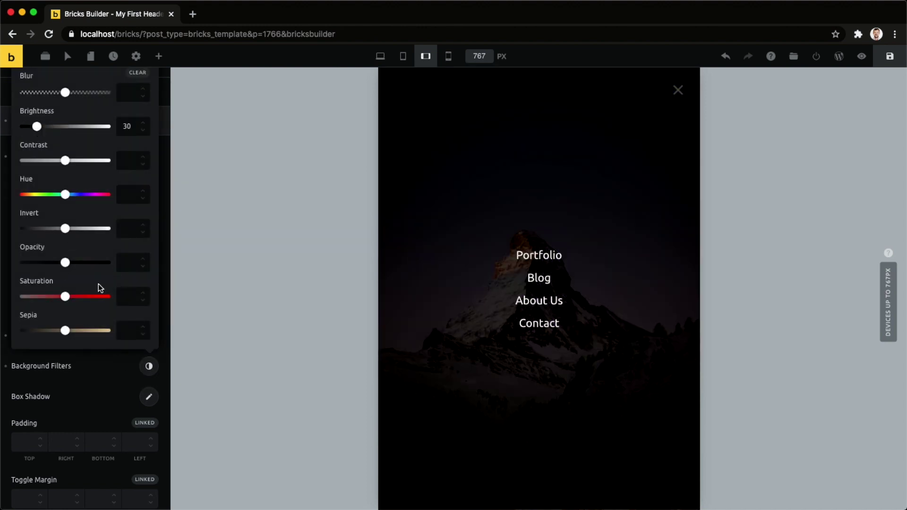
click(119, 365)
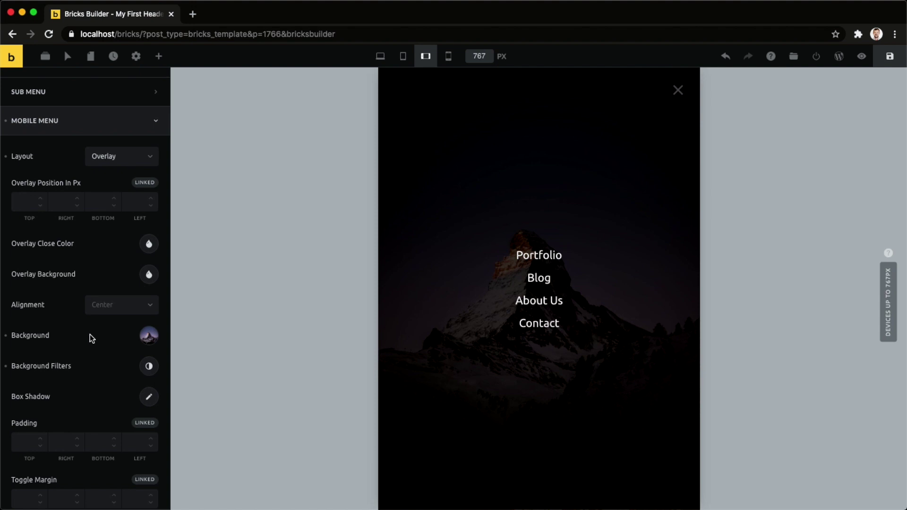
Enlarge the mobile menu link typography to 47 px
scroll(88, 336, down, 5)
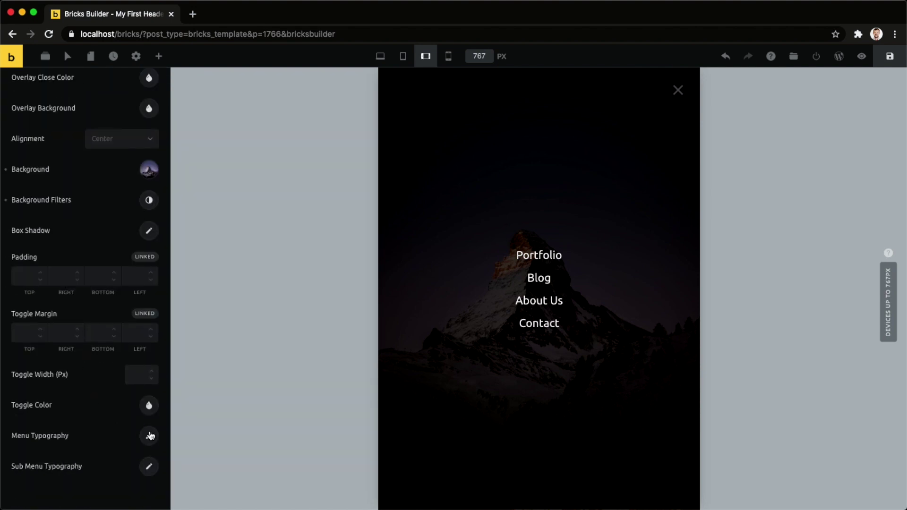
click(151, 436)
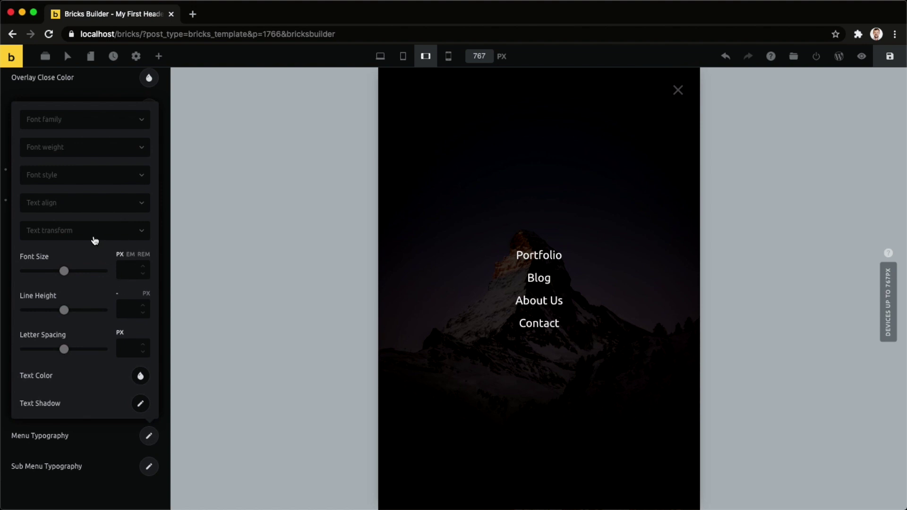
drag(65, 270, 56, 275)
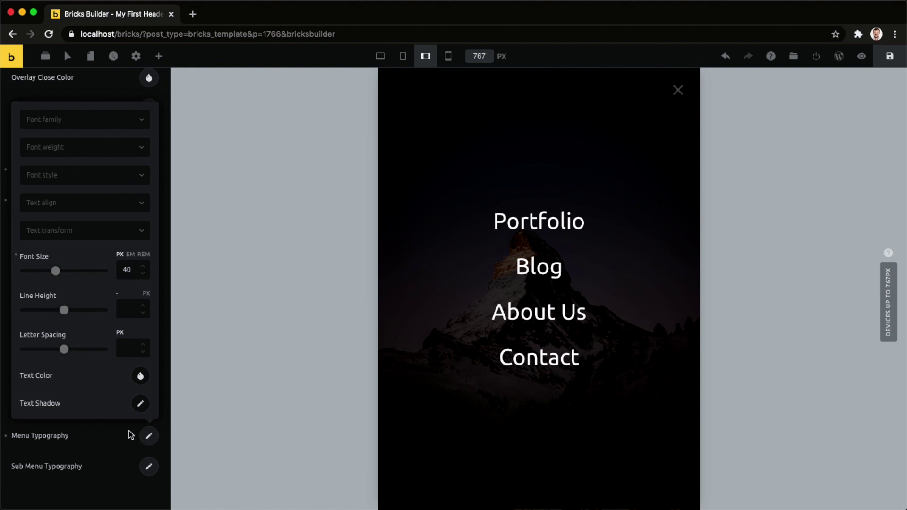
click(146, 437)
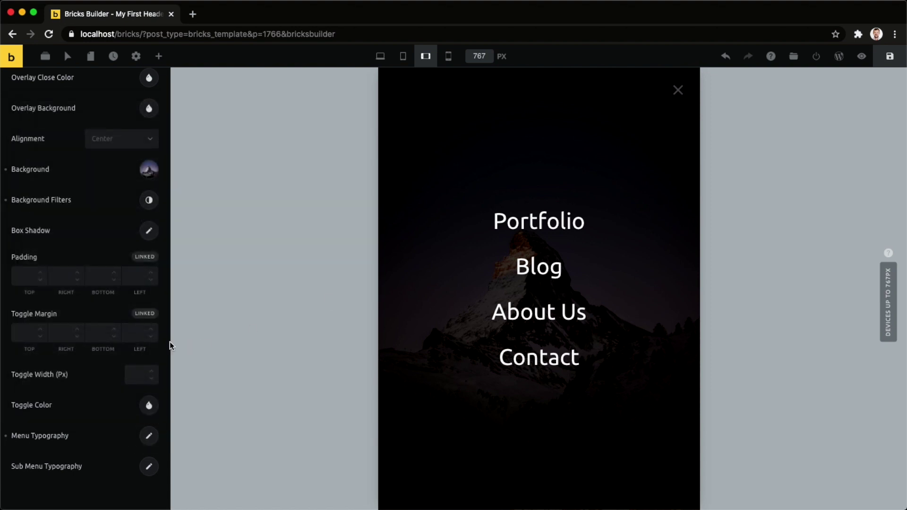
Color the overlay close X near-white #f5f5f5 and collapse the Mobile Menu section
scroll(98, 364, up, 3)
scroll(98, 364, up, 2)
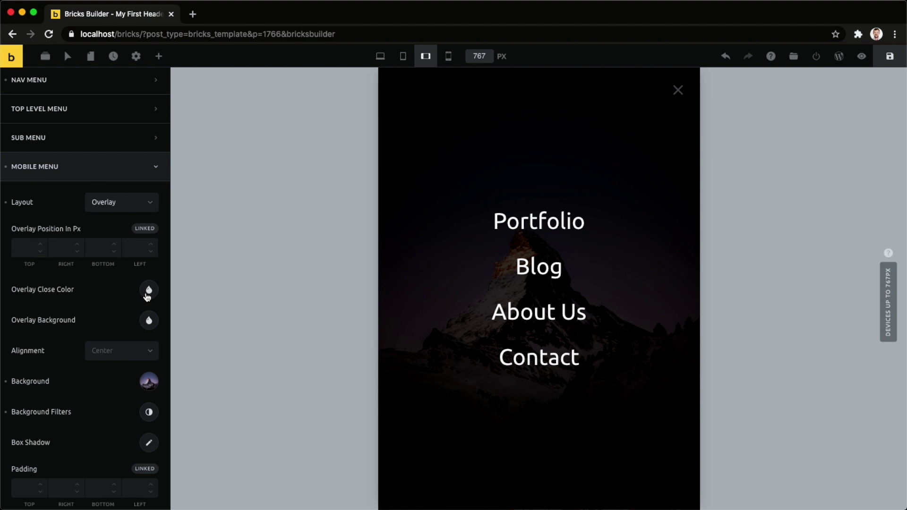
click(148, 290)
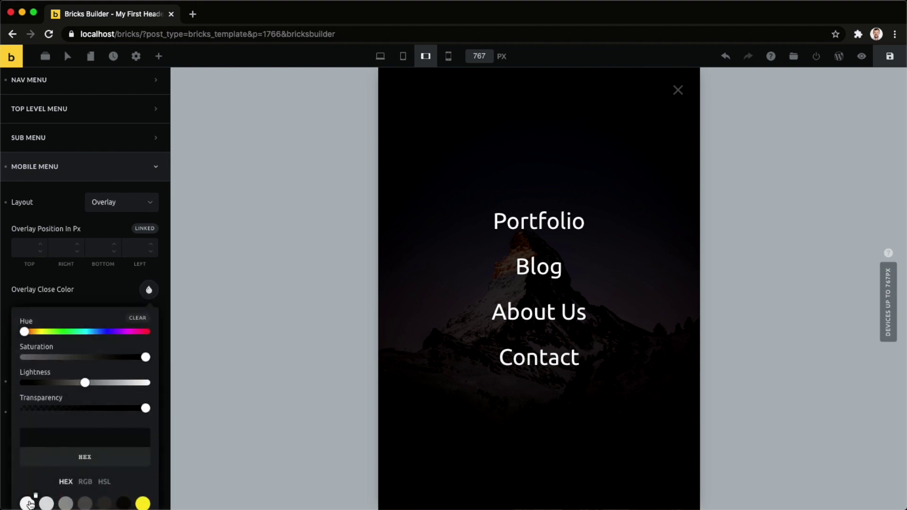
click(27, 503)
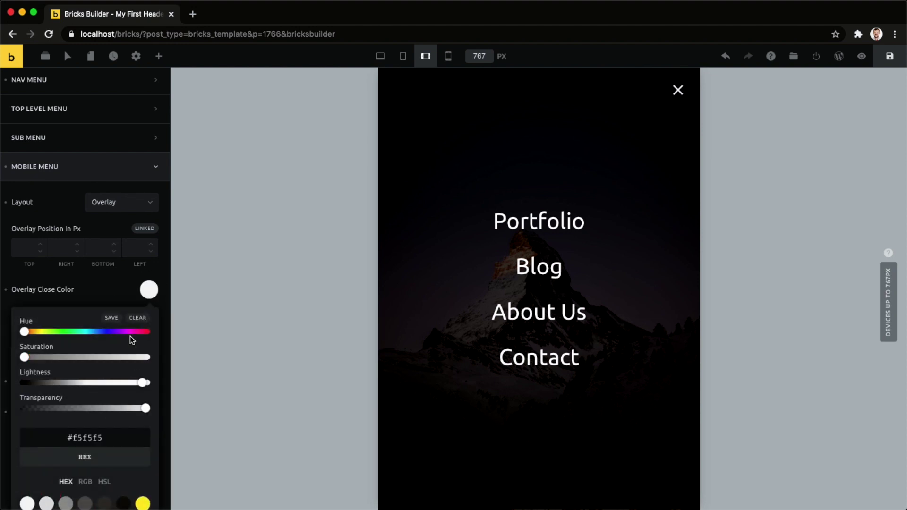
click(147, 292)
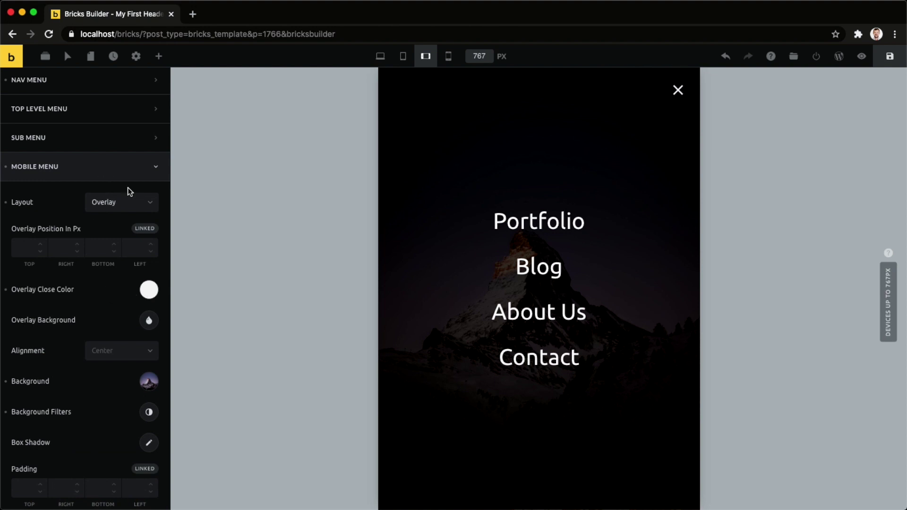
click(107, 167)
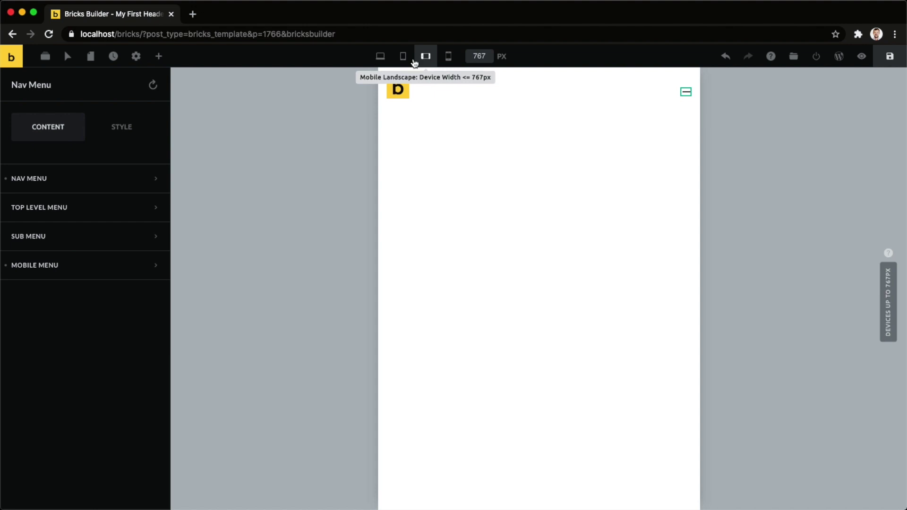
Return the canvas to the Desktop breakpoint and save the header template
click(380, 56)
click(492, 160)
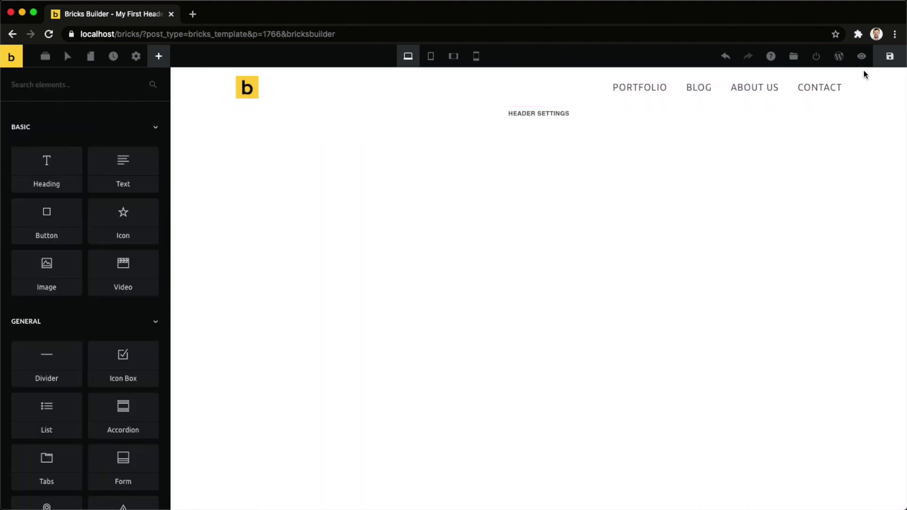
click(890, 56)
click(136, 59)
In Template Settings, expand Header and keep Header Position set to Top
click(90, 196)
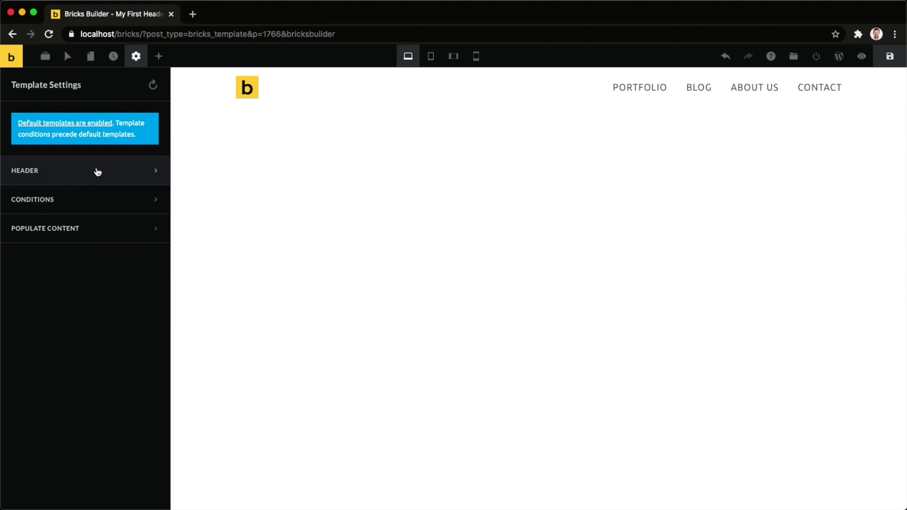
click(89, 173)
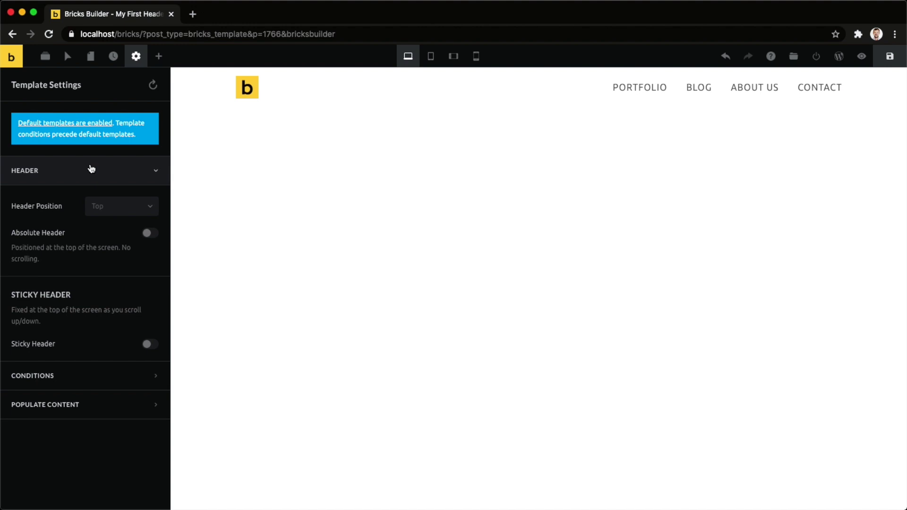
click(108, 210)
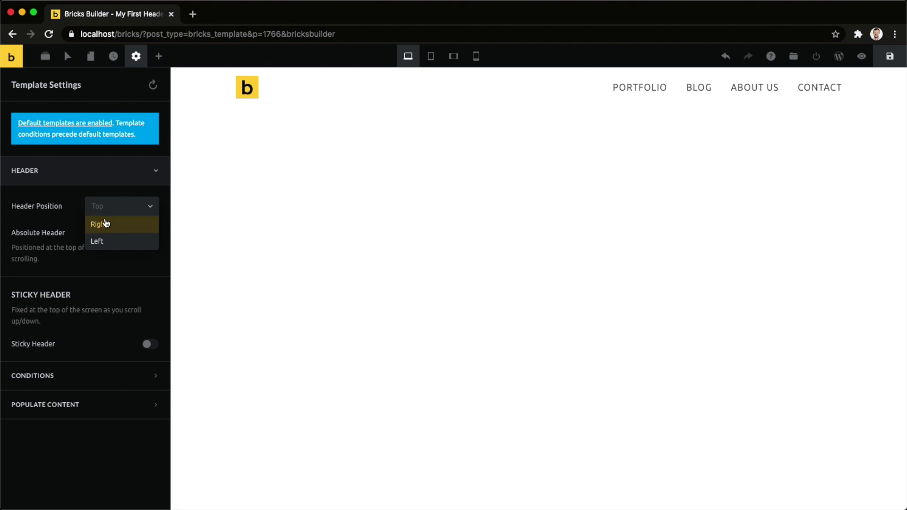
click(42, 263)
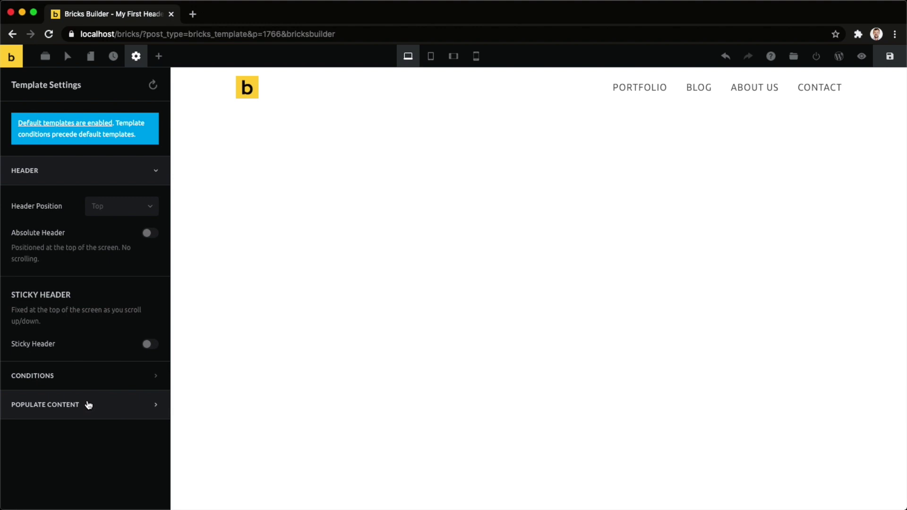
Set the Populate Content preview type to Single Post/Page
click(111, 406)
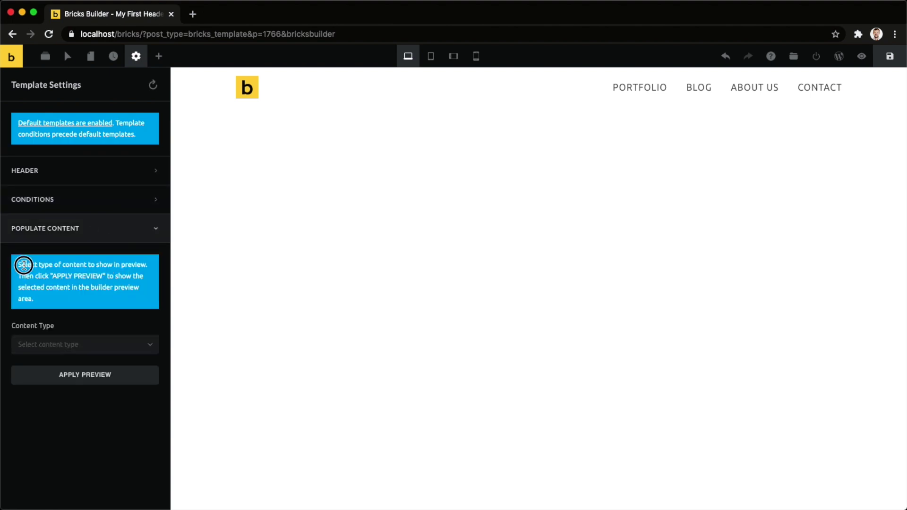
drag(22, 265, 75, 299)
click(86, 422)
click(91, 349)
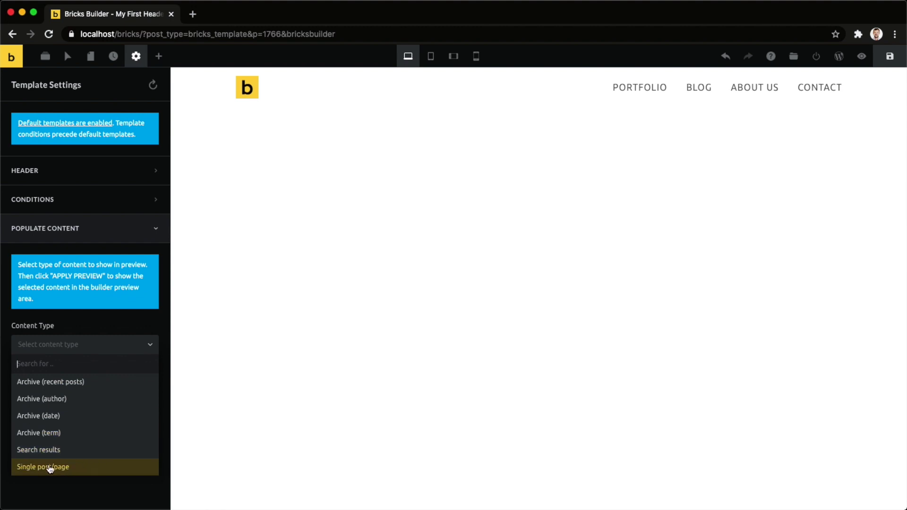
click(78, 469)
Choose the Home page and apply the preview beneath the header
click(85, 389)
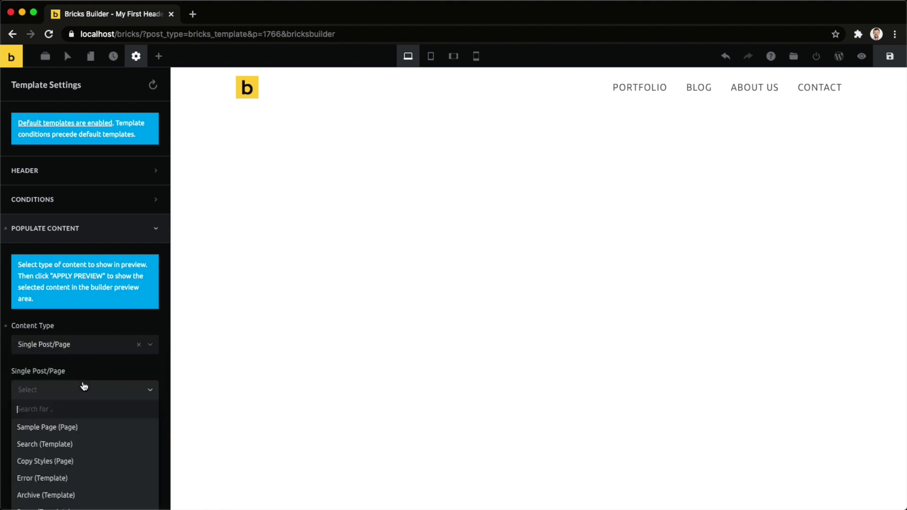
text(home)
key(Return)
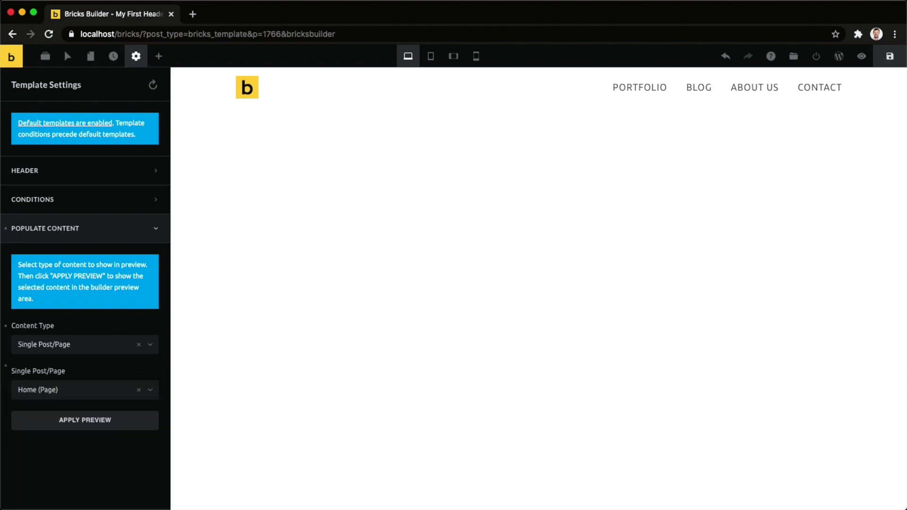
click(39, 425)
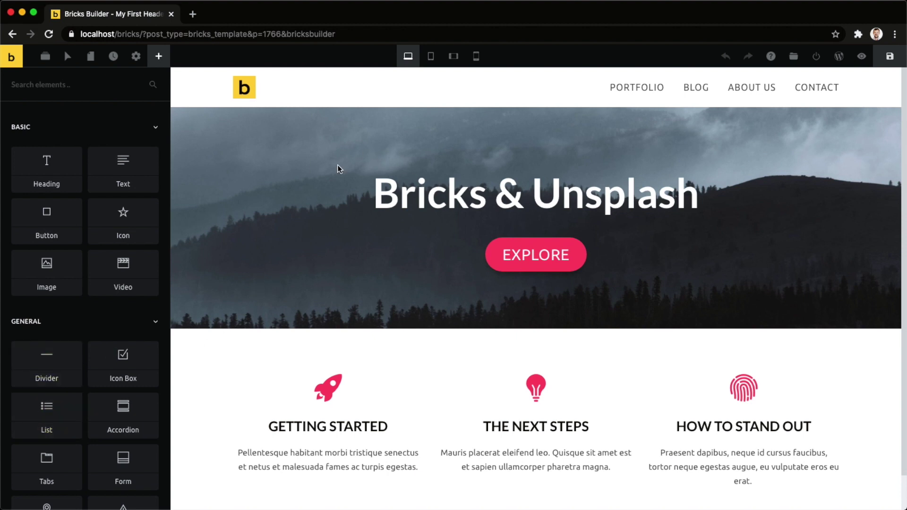
key(super+shift+comma)
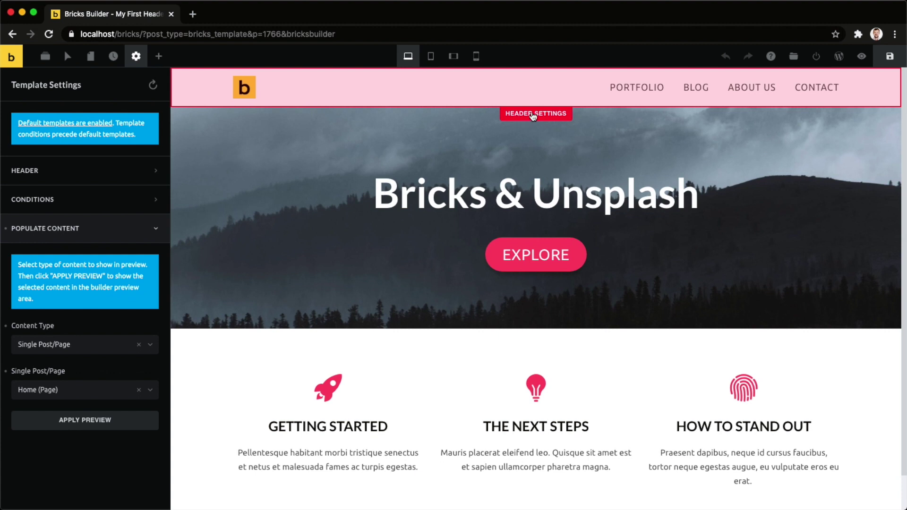
click(539, 117)
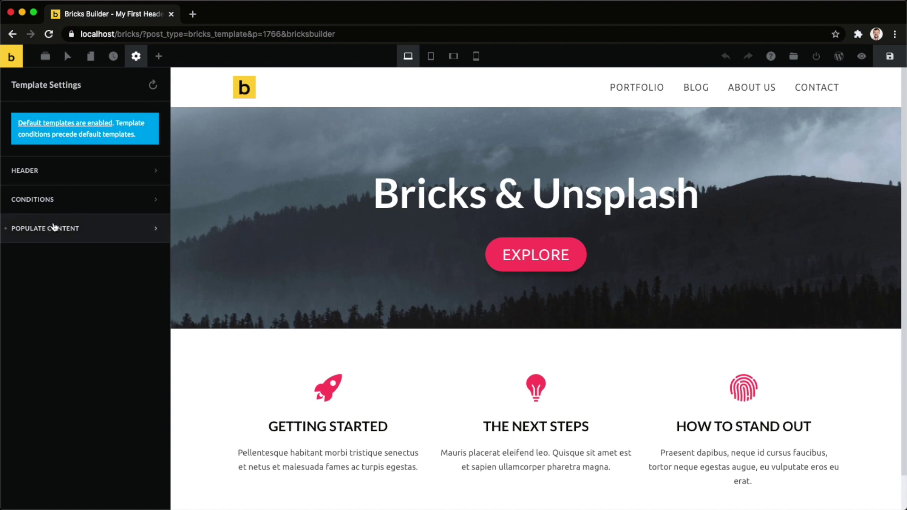
Check the template's empty Conditions, then open its WordPress edit screen in a new tab
click(81, 204)
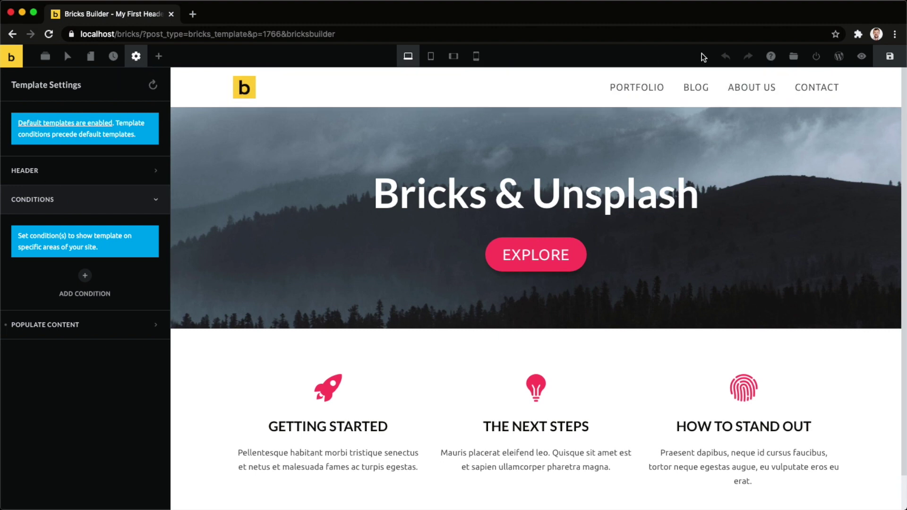
click(839, 56)
Go to Bricks > Templates and check My First Header's empty Conditions column
click(232, 19)
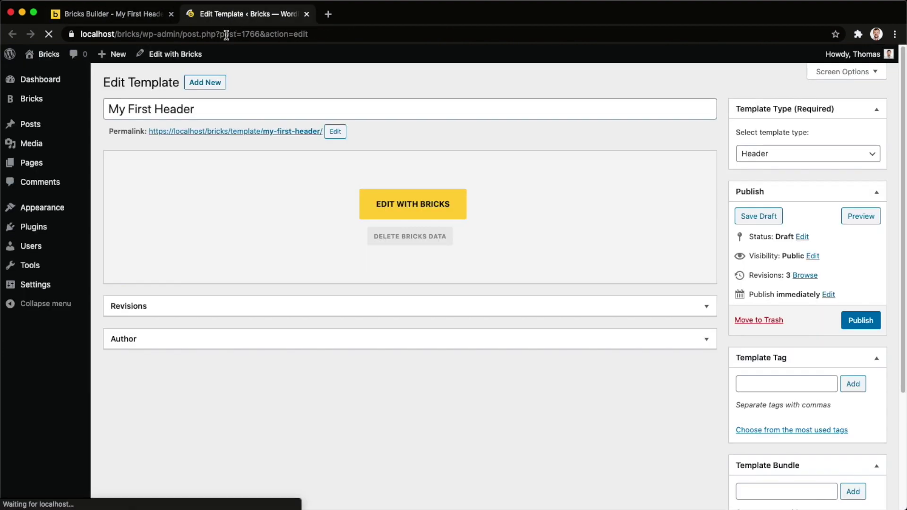
mouse_move(72, 99)
click(118, 116)
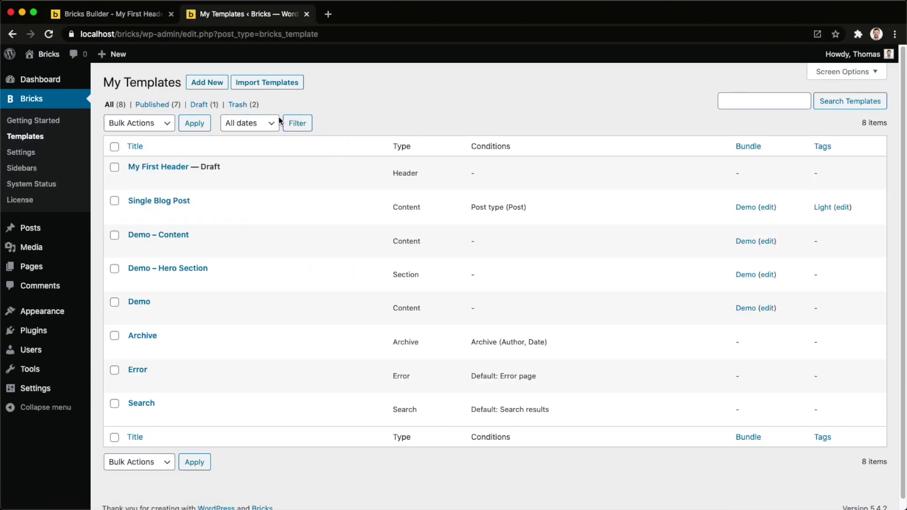
mouse_move(476, 178)
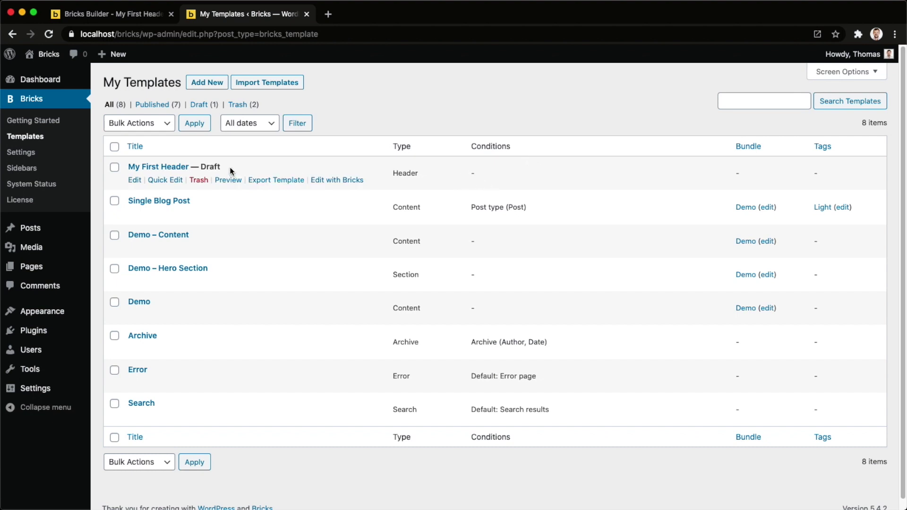
double_click(473, 173)
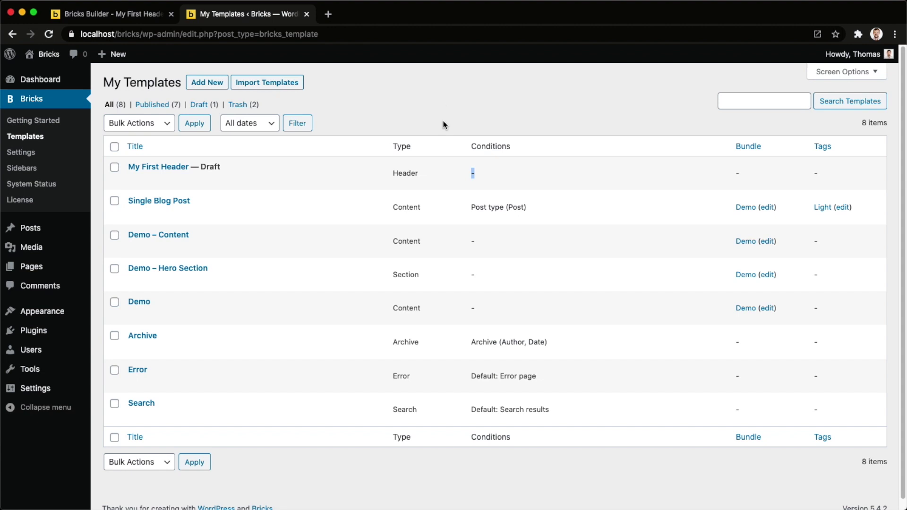
mouse_move(428, 176)
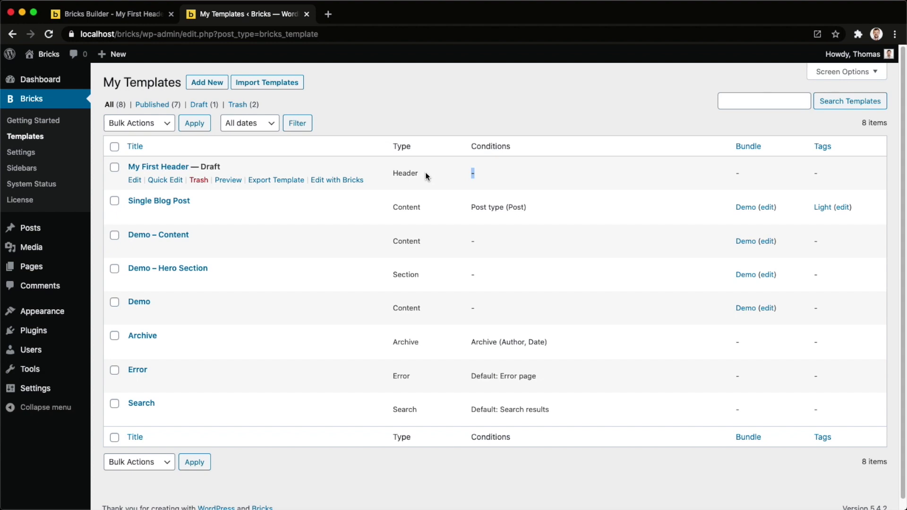
click(400, 115)
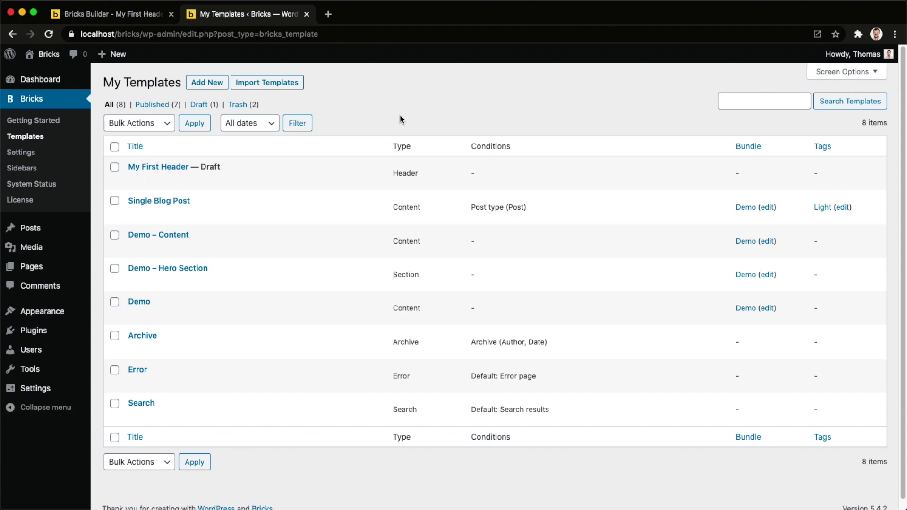
Publish the header template in the builder and reload the page
click(134, 17)
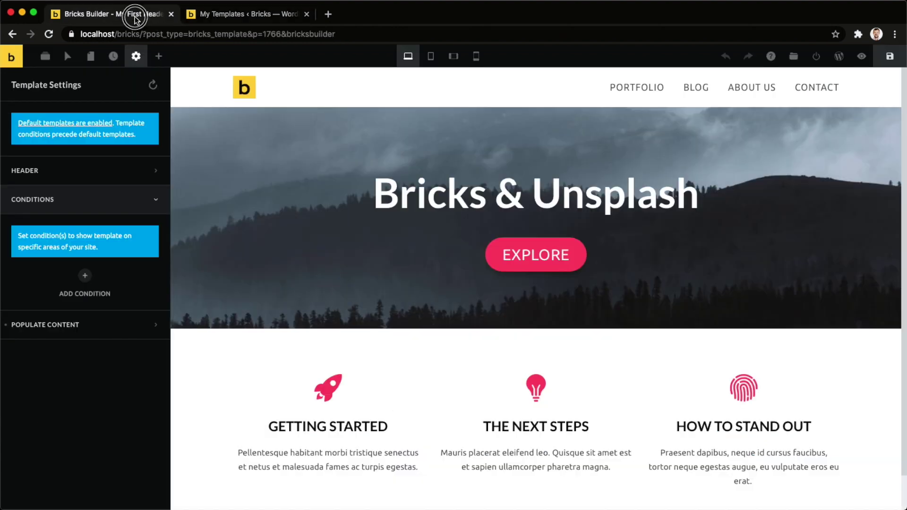
click(817, 57)
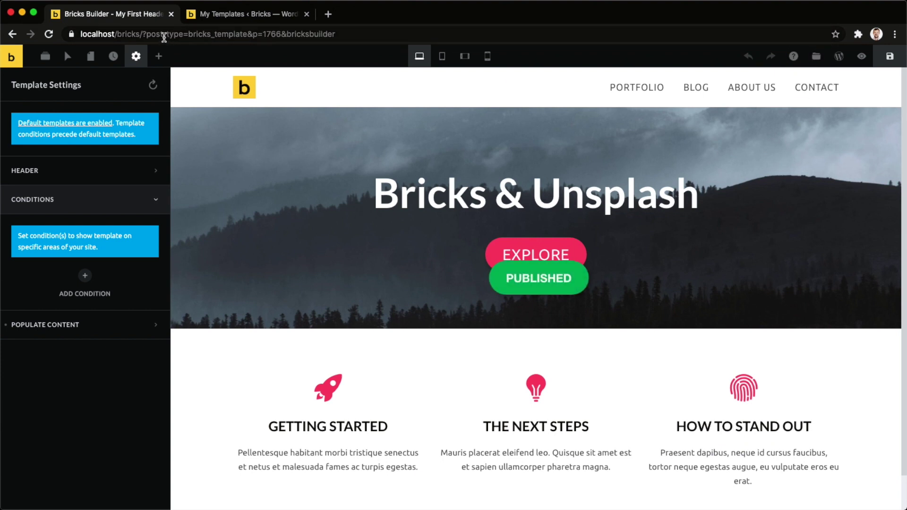
key(super+r)
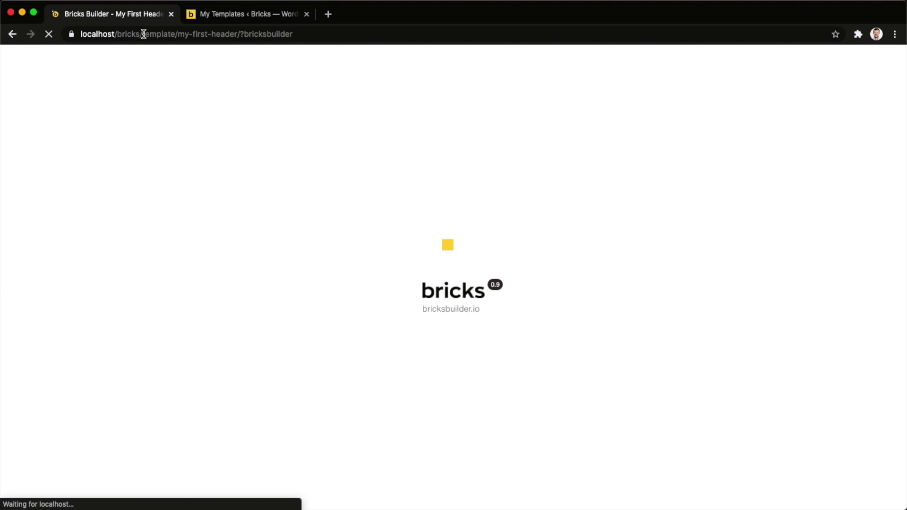
drag(177, 34, 238, 34)
Reload the templates list to confirm the Entire website condition, then go to Bricks > Settings
click(228, 17)
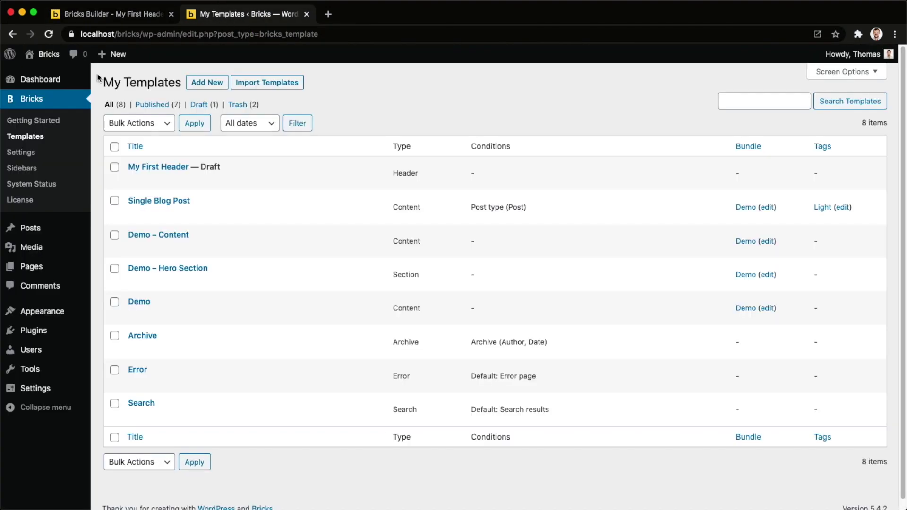
key(super+r)
drag(548, 174, 472, 178)
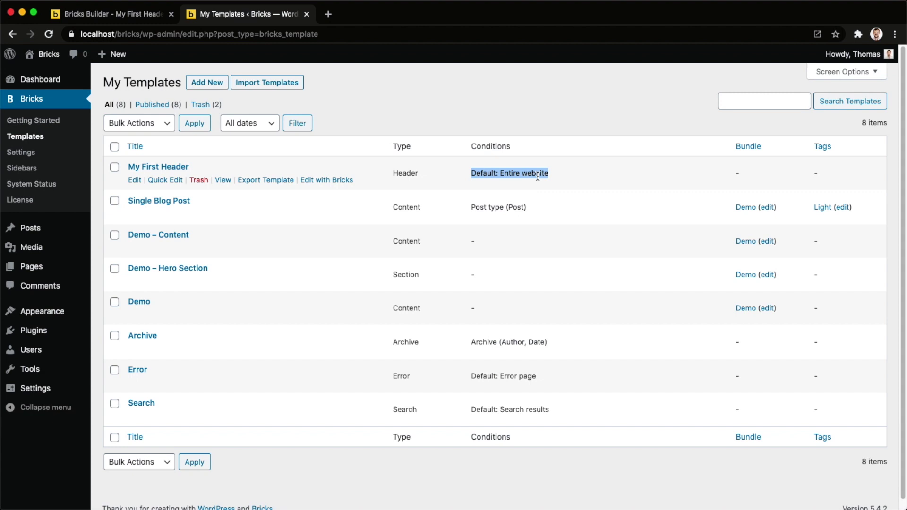
click(482, 106)
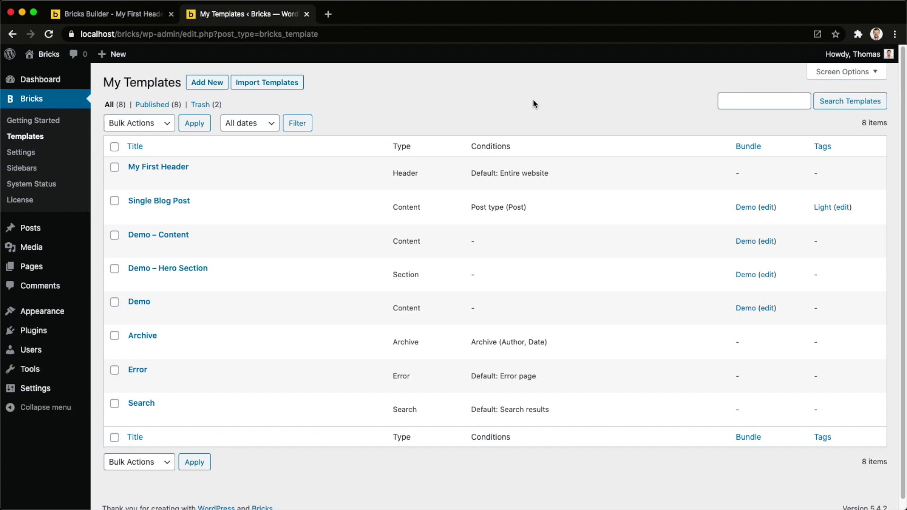
click(46, 157)
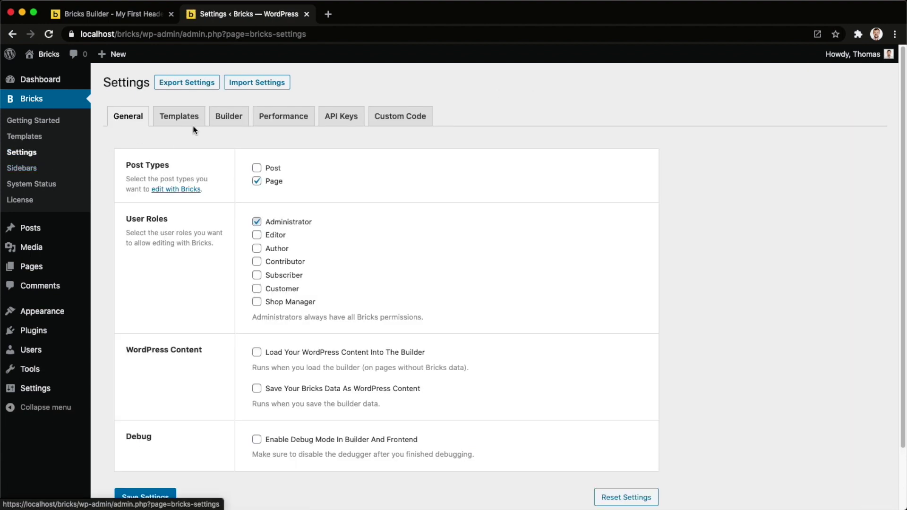
On the Templates tab, toggle Disable Default Templates but leave it unchecked, then return to the builder
click(191, 120)
click(257, 225)
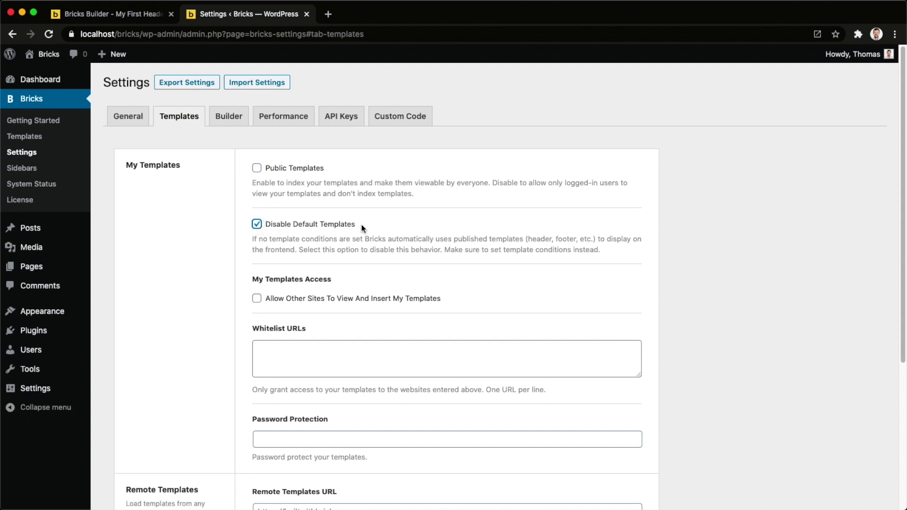
drag(364, 225, 277, 226)
click(256, 224)
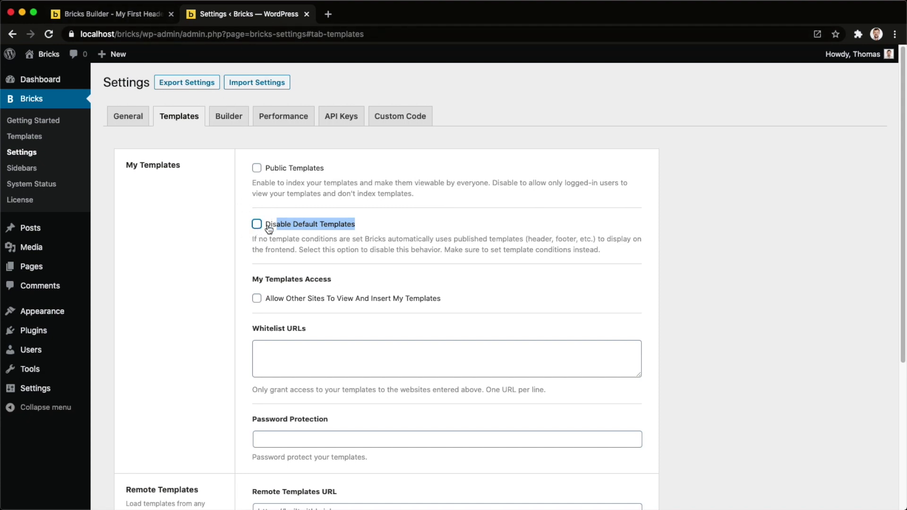
click(257, 224)
click(257, 224)
click(143, 21)
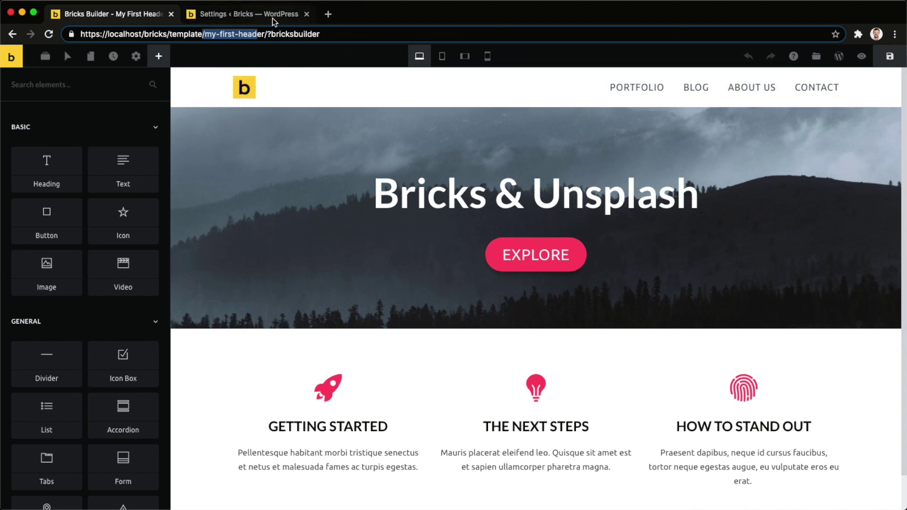
Add a display condition in Template Settings and browse the condition type list without choosing one
click(137, 56)
click(82, 197)
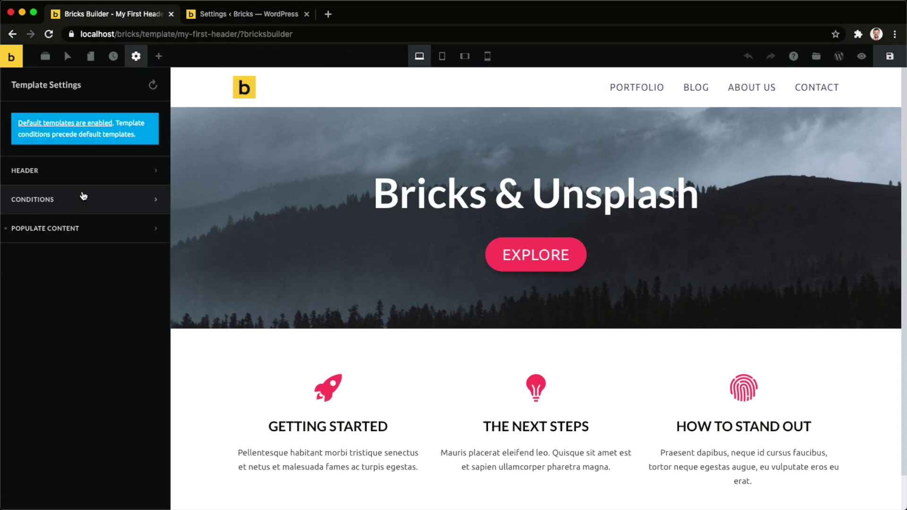
click(82, 197)
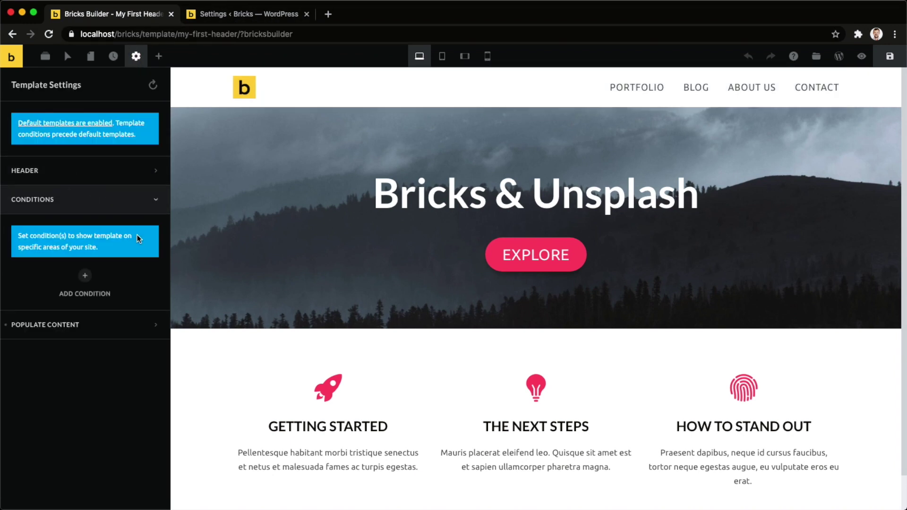
click(85, 274)
click(82, 312)
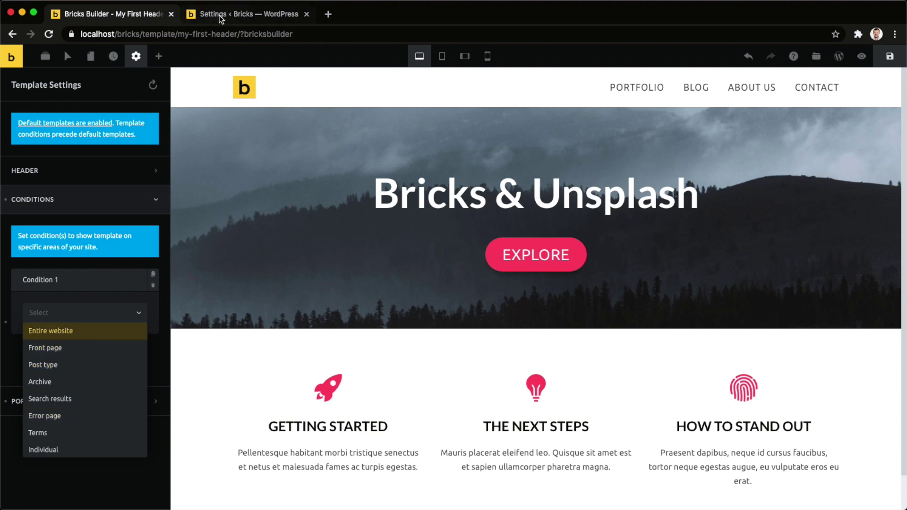
click(7, 201)
click(189, 13)
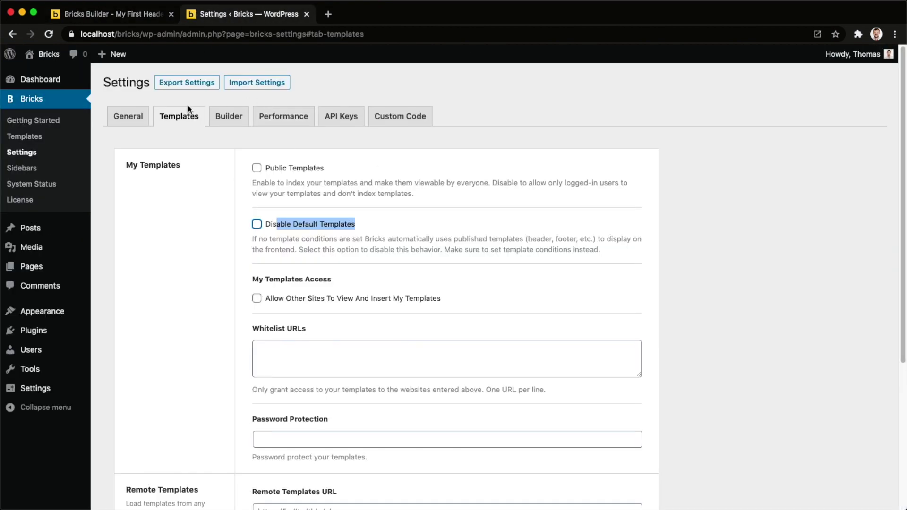
Confirm My First Header's condition is Default: Entire website, then save the header template
click(24, 136)
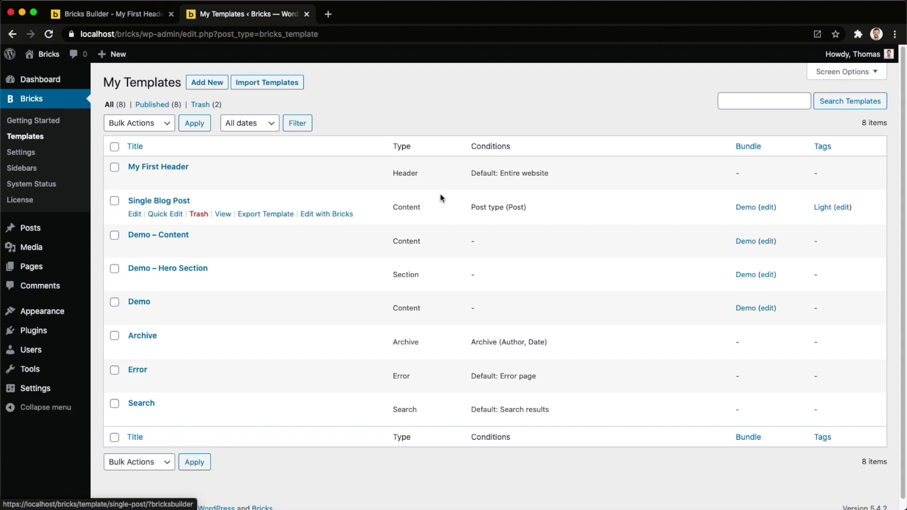
drag(556, 172, 469, 173)
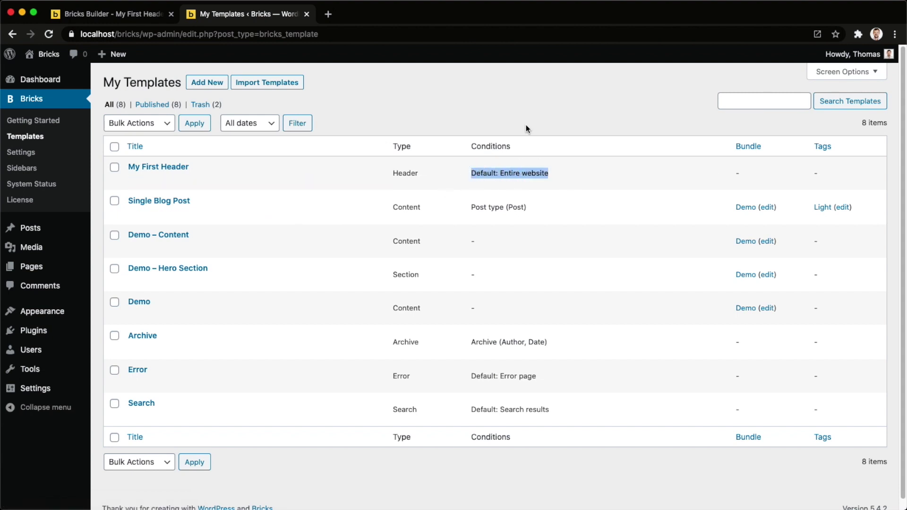
click(118, 14)
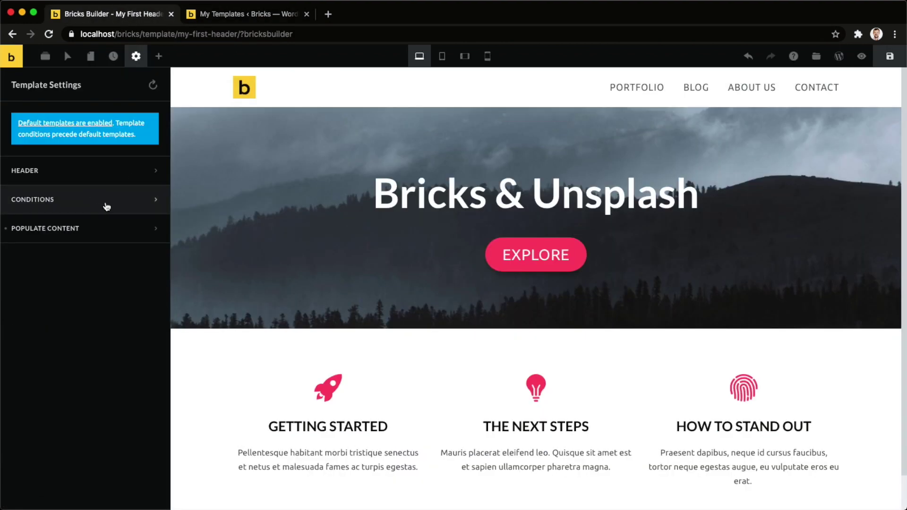
click(890, 56)
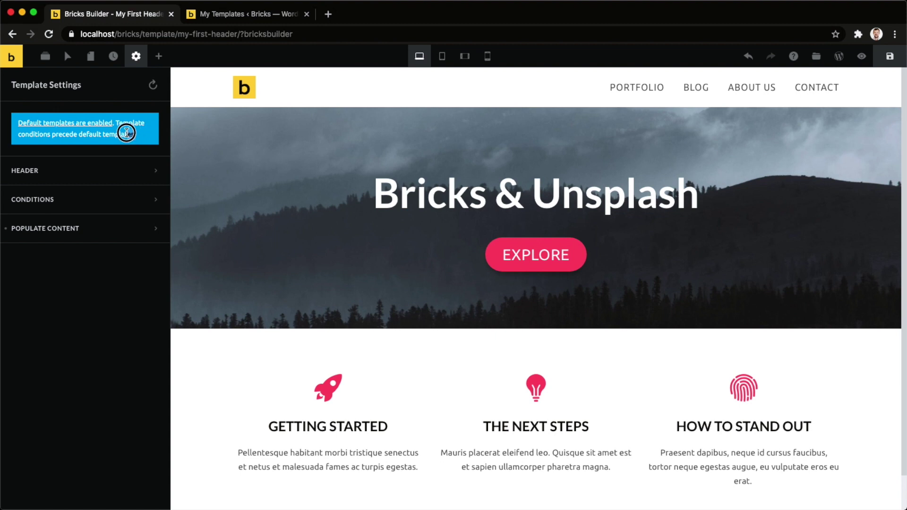
drag(126, 132, 44, 125)
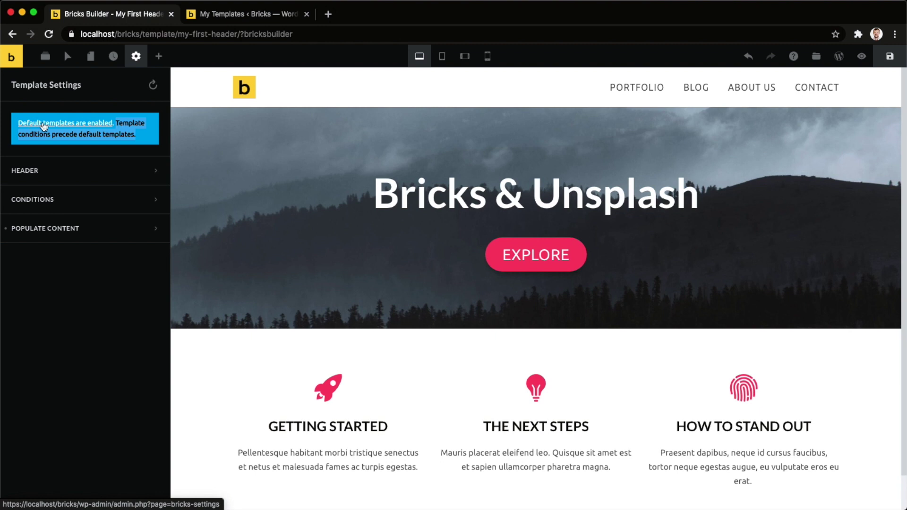
Check the default-templates setting under the Bricks settings Templates tab
click(108, 137)
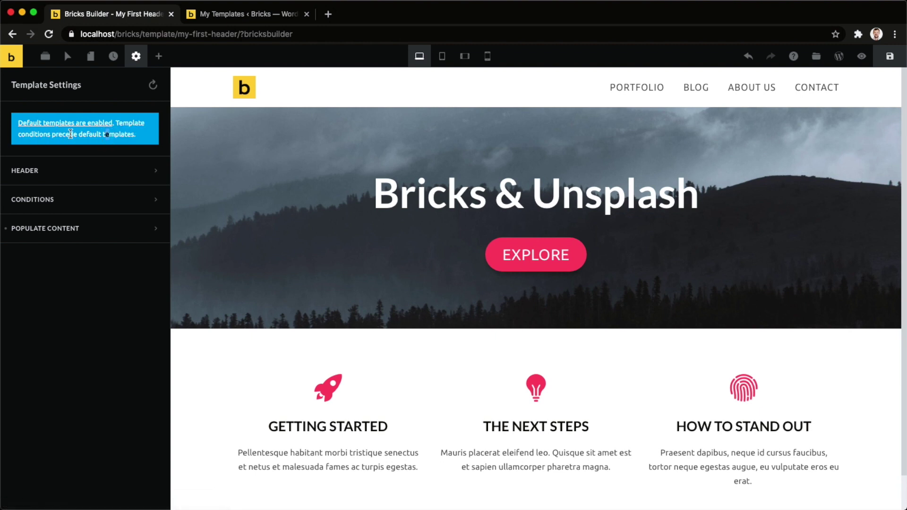
click(85, 124)
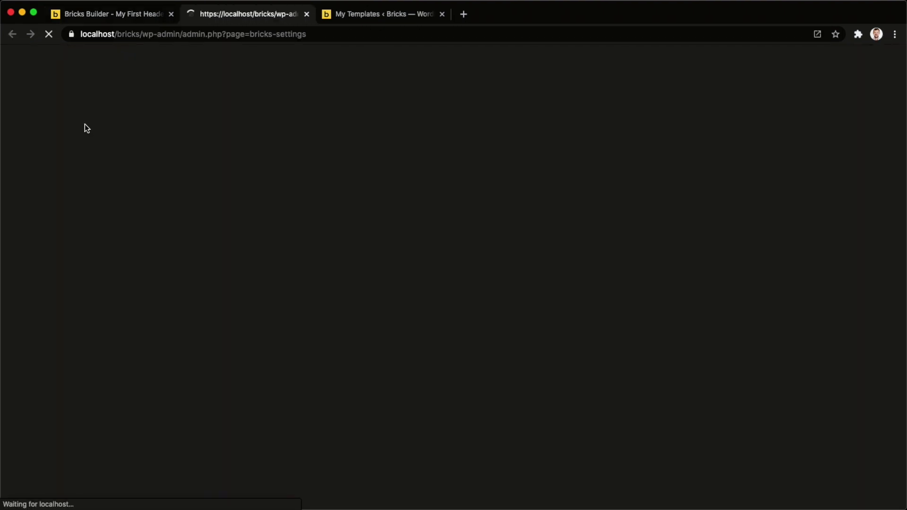
click(186, 117)
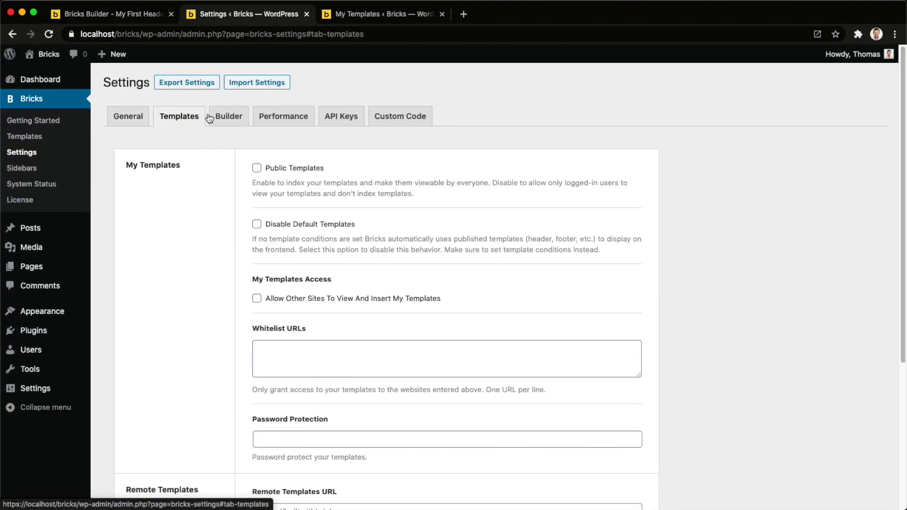
Close the Bricks Settings and My Templates browser tabs, leaving only the header template open
click(306, 16)
click(279, 15)
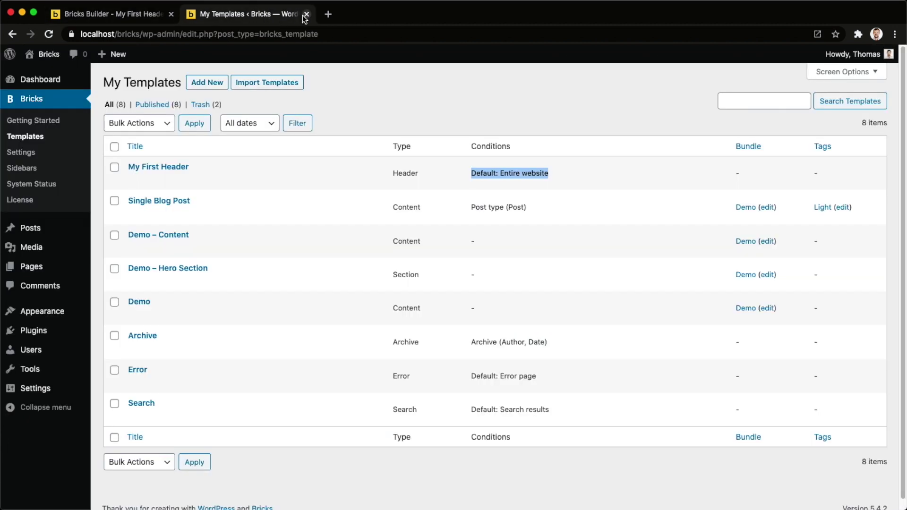
key(ctrl+shift+Tab)
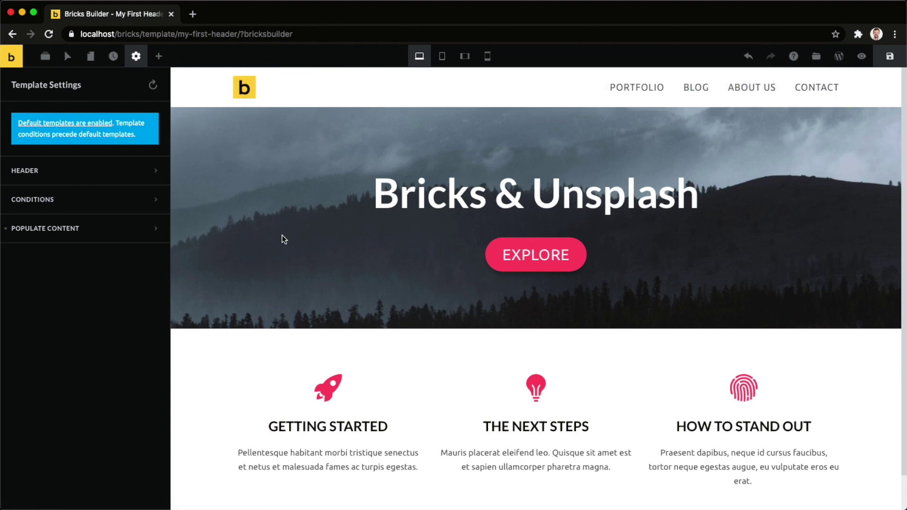
click(818, 57)
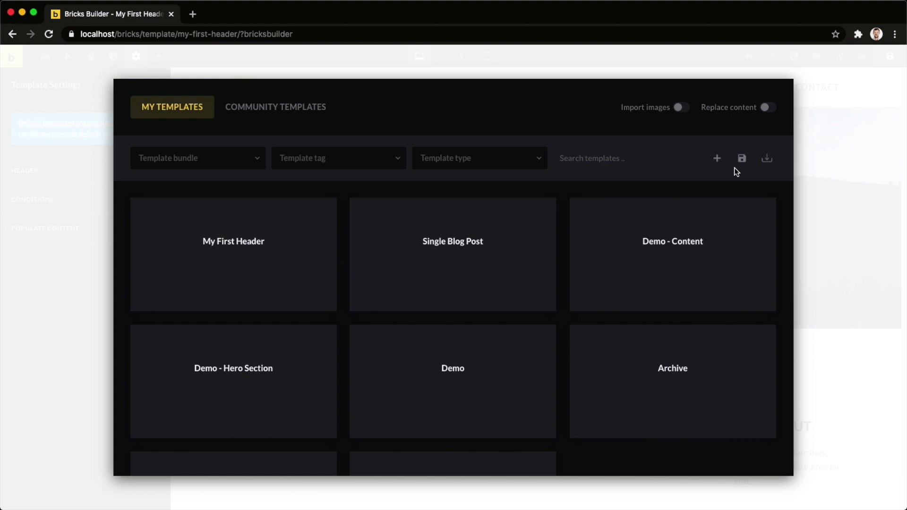
Add a new template titled 'My First Footer' with template type Footer
click(717, 161)
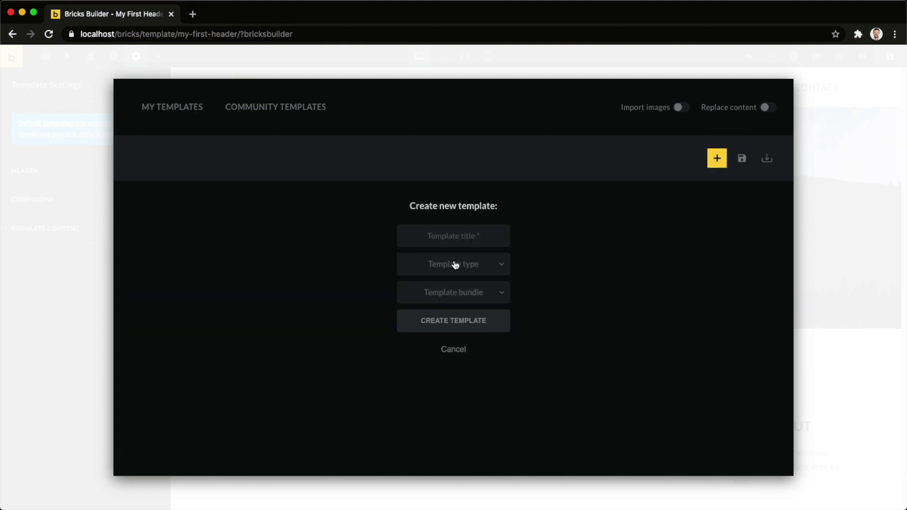
text(My First Footer)
click(440, 269)
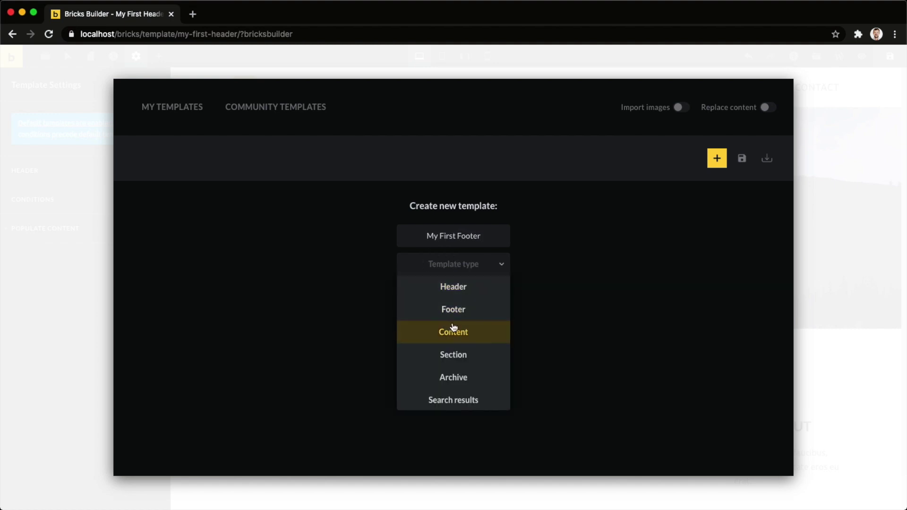
click(463, 307)
click(464, 304)
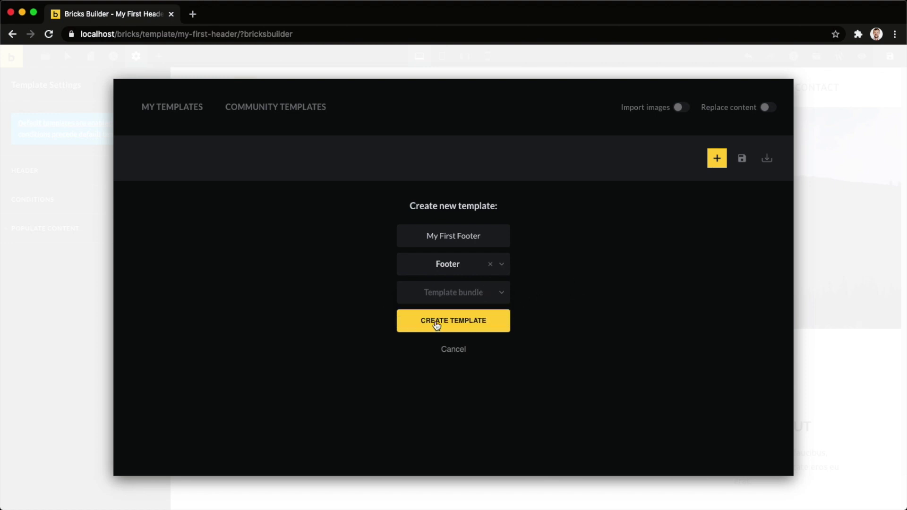
click(433, 323)
mouse_move(324, 257)
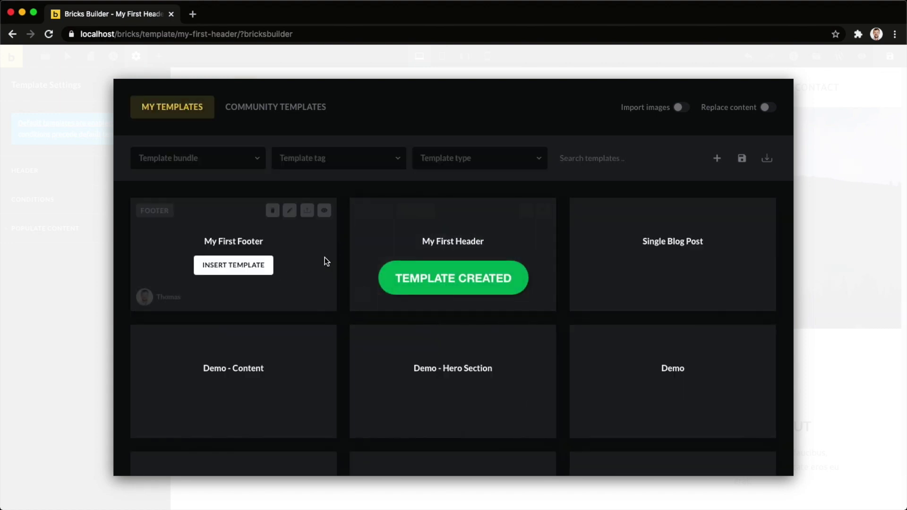
Open My First Footer in the builder and add an empty section to its footer area
drag(212, 241, 255, 239)
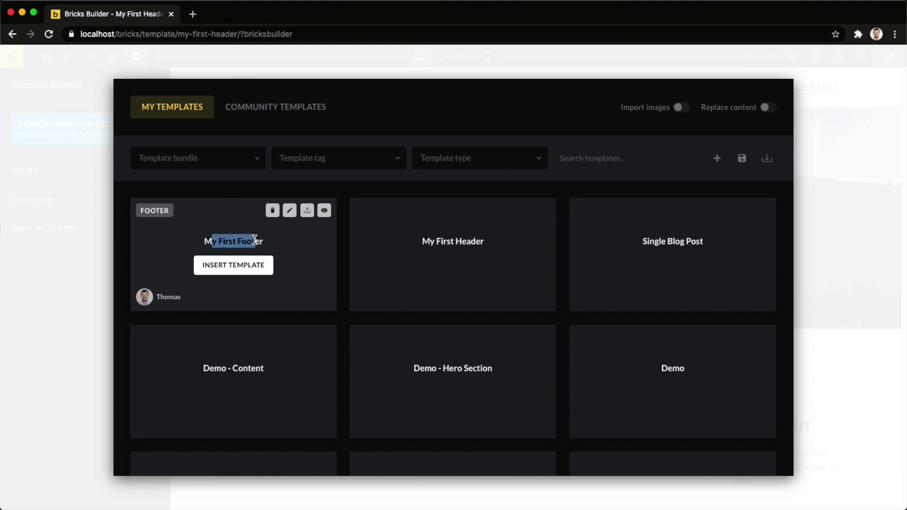
click(290, 212)
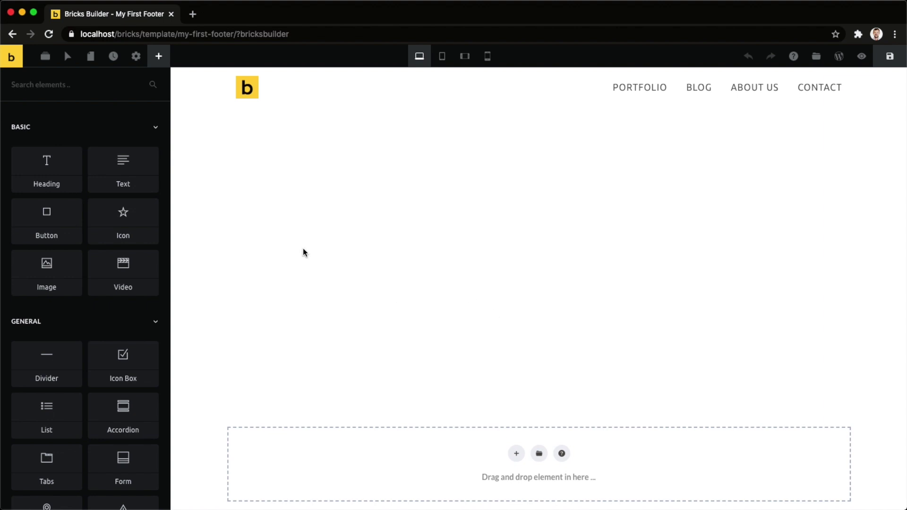
click(137, 56)
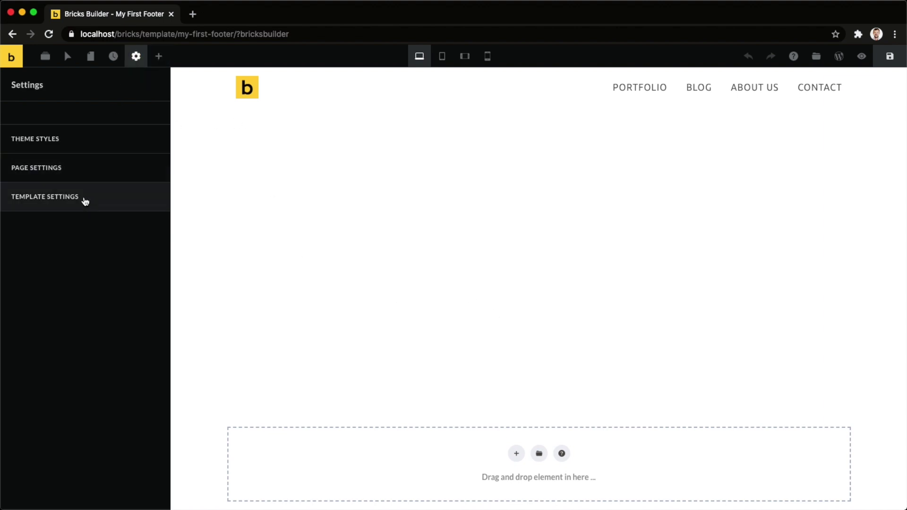
click(478, 280)
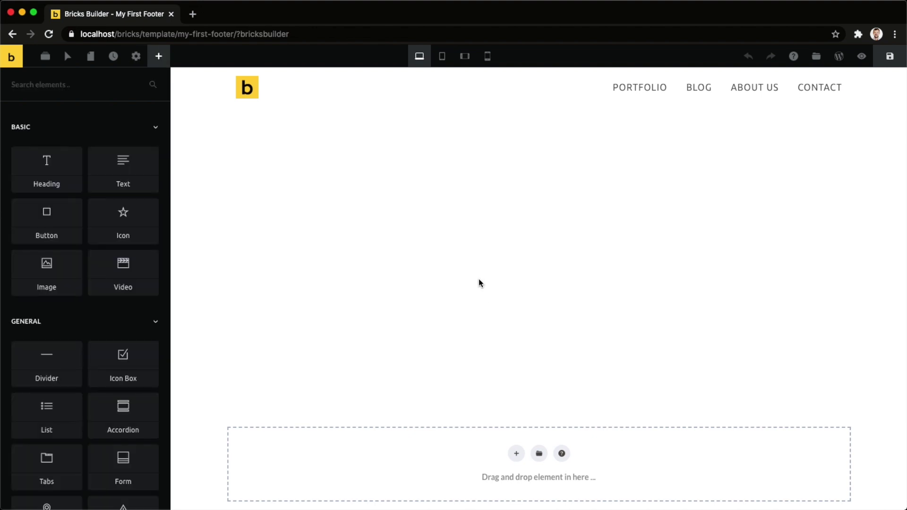
click(516, 454)
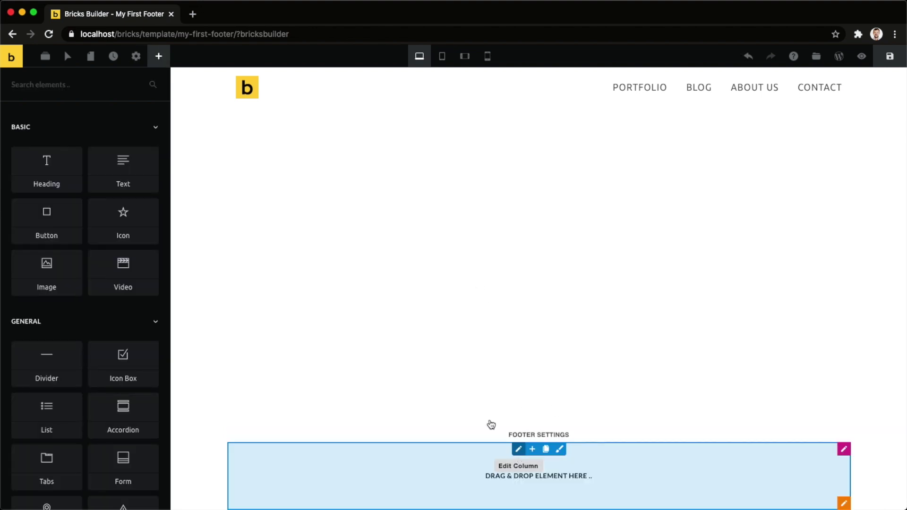
click(439, 352)
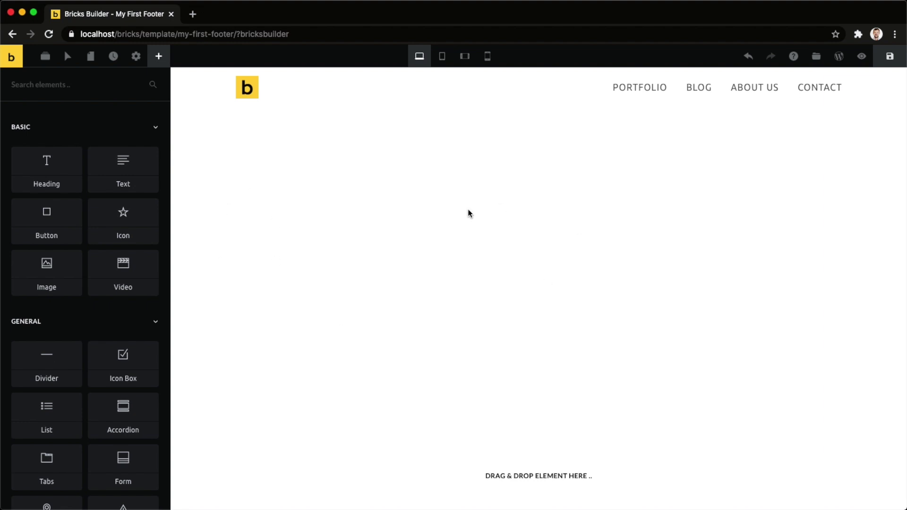
click(112, 86)
text(social)
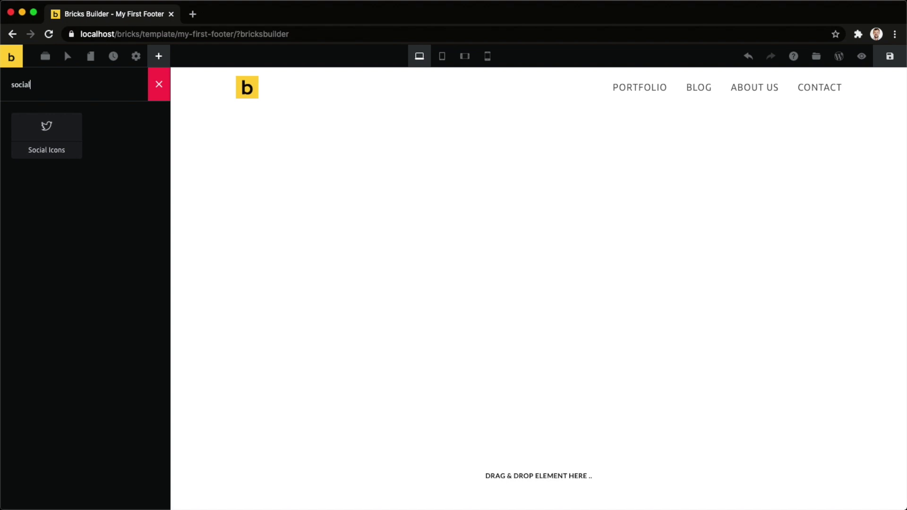
drag(67, 133, 455, 494)
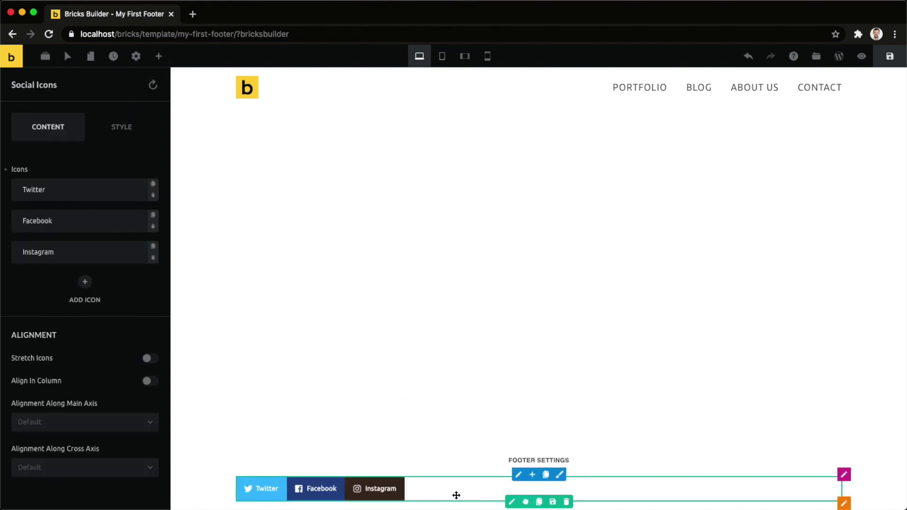
mouse_move(543, 498)
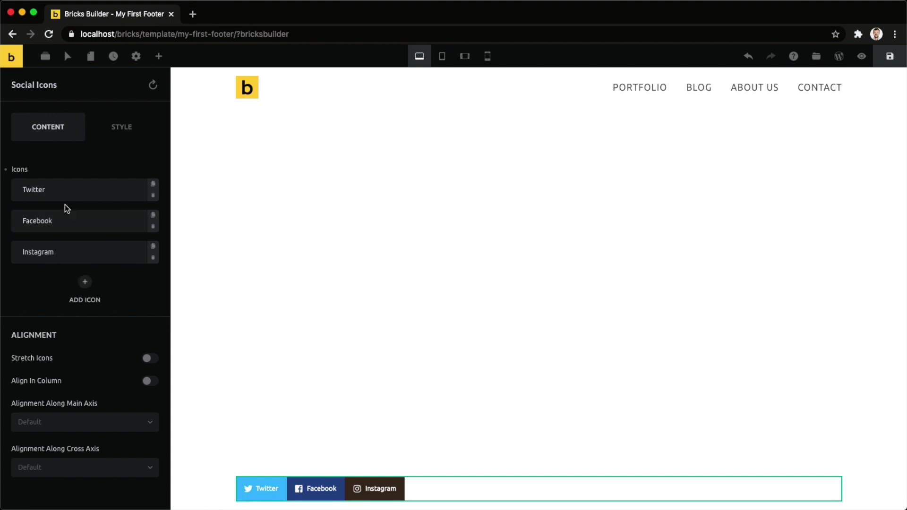
click(85, 282)
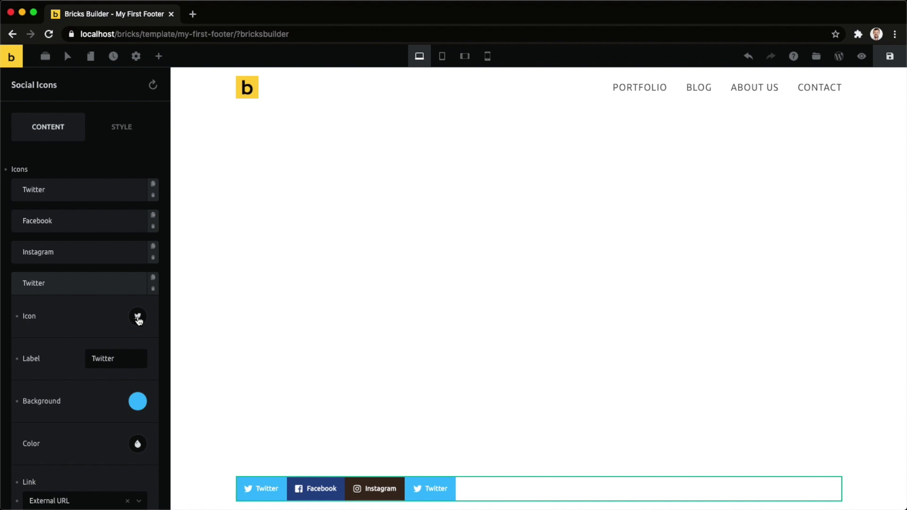
click(153, 288)
click(153, 289)
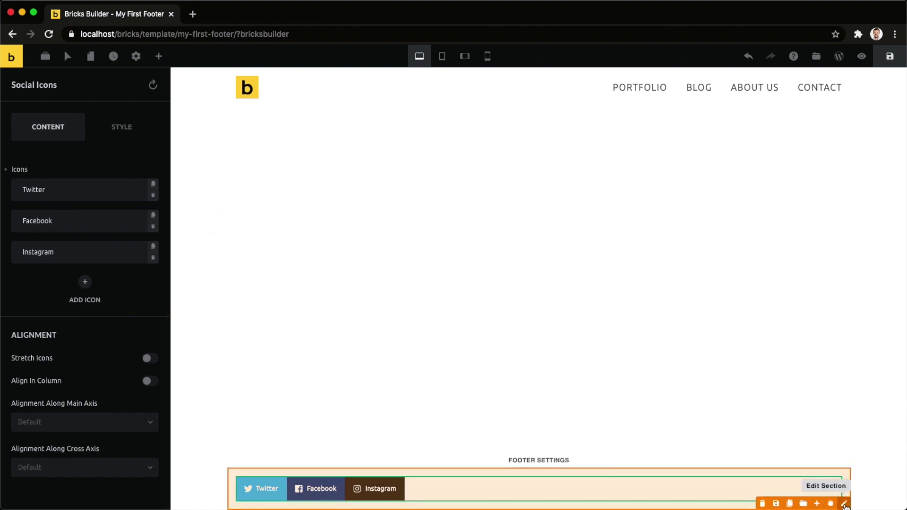
click(845, 504)
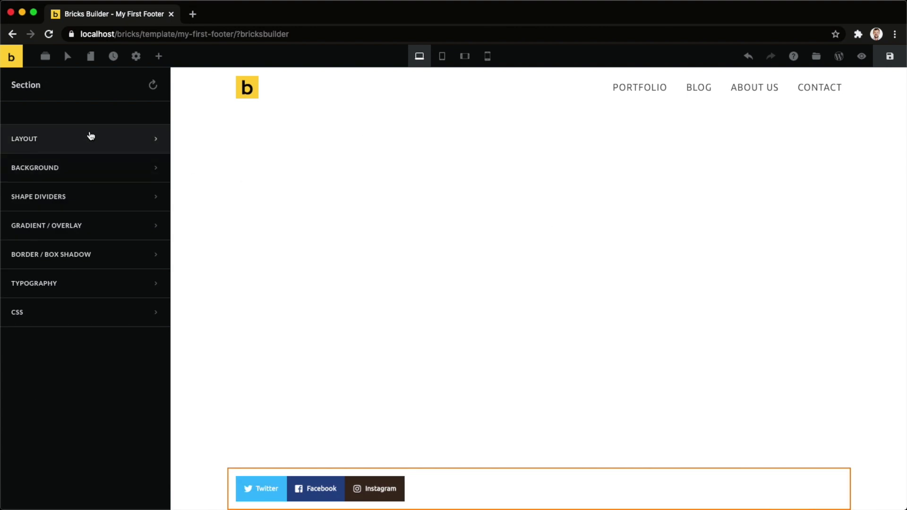
Give the footer section a dark background colour
click(112, 167)
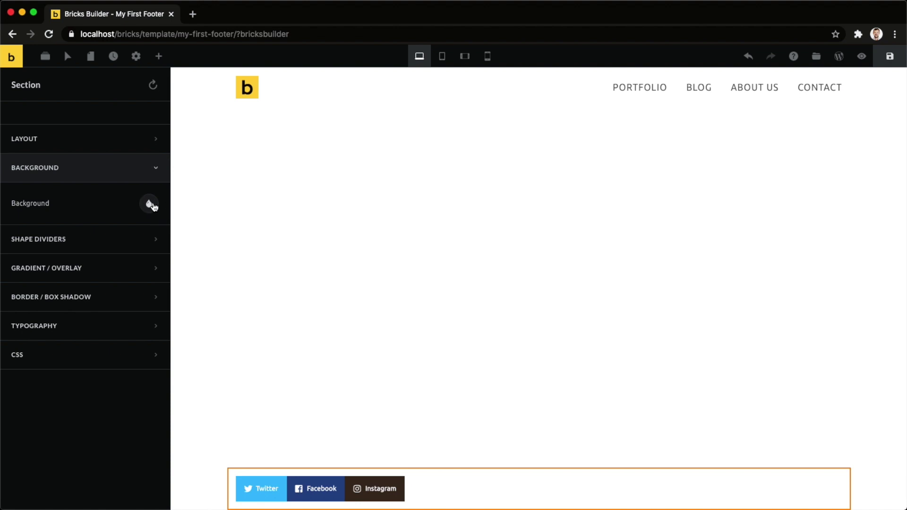
click(149, 204)
click(142, 242)
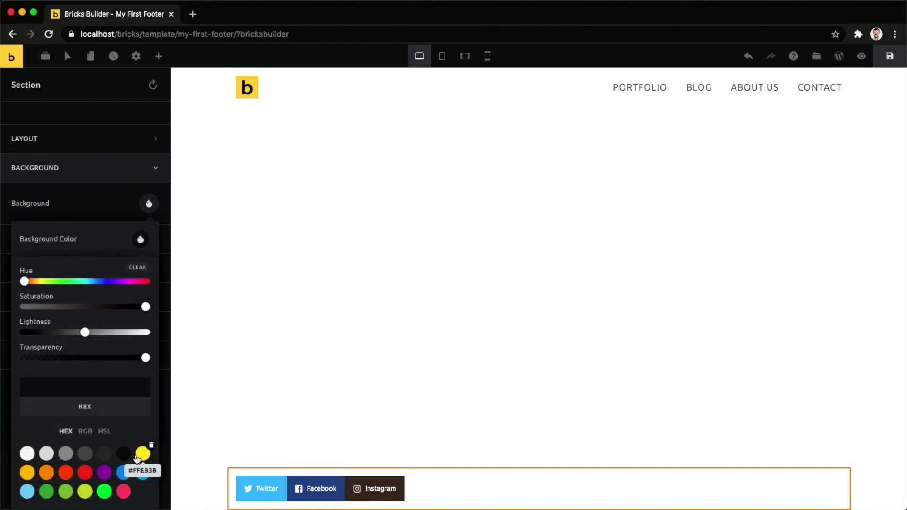
click(123, 455)
click(146, 208)
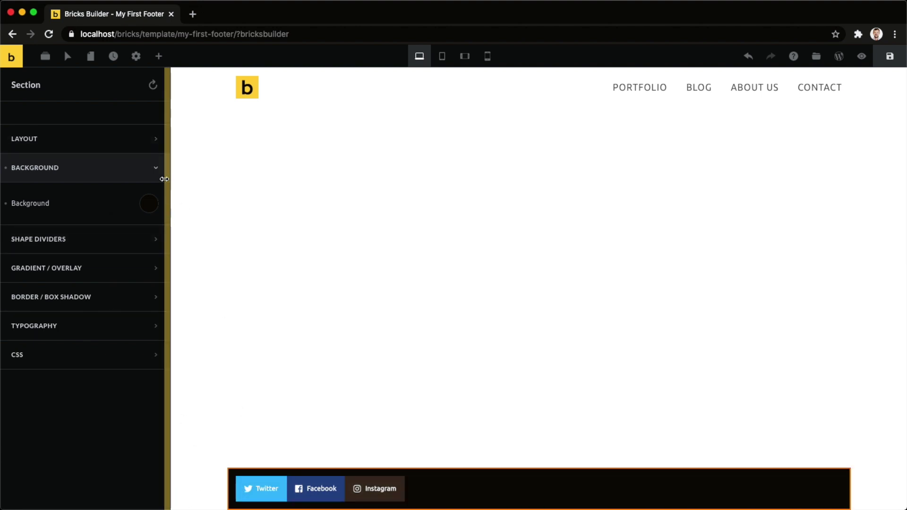
Enable Full Width Section in the footer section's layout settings
click(108, 142)
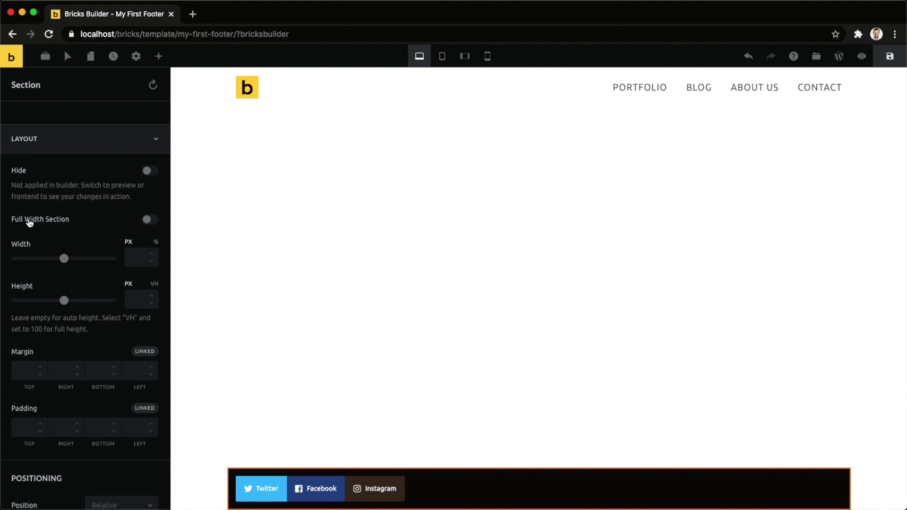
click(47, 221)
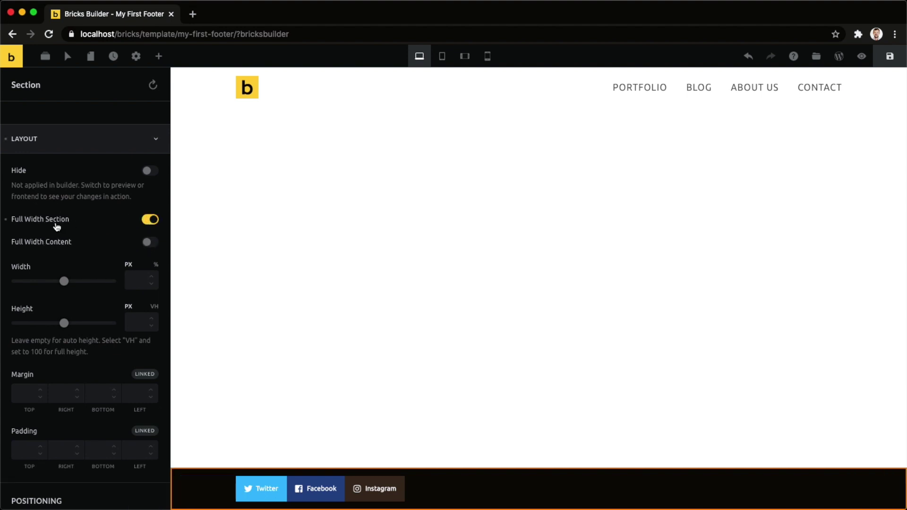
click(511, 504)
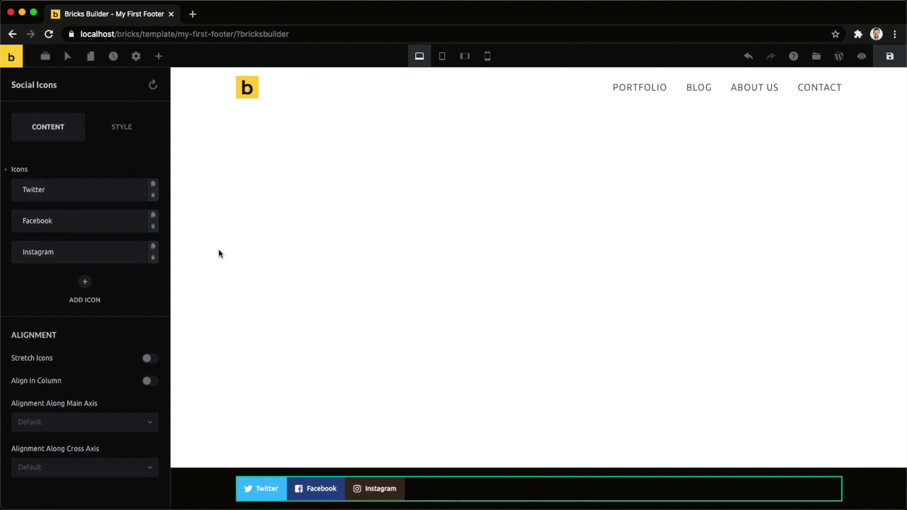
click(66, 190)
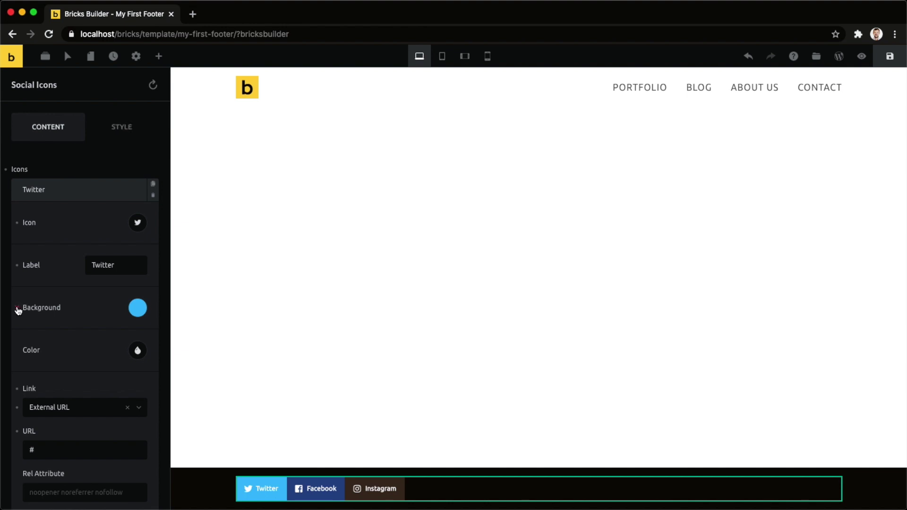
Make the social icons' background colour fully transparent
click(114, 133)
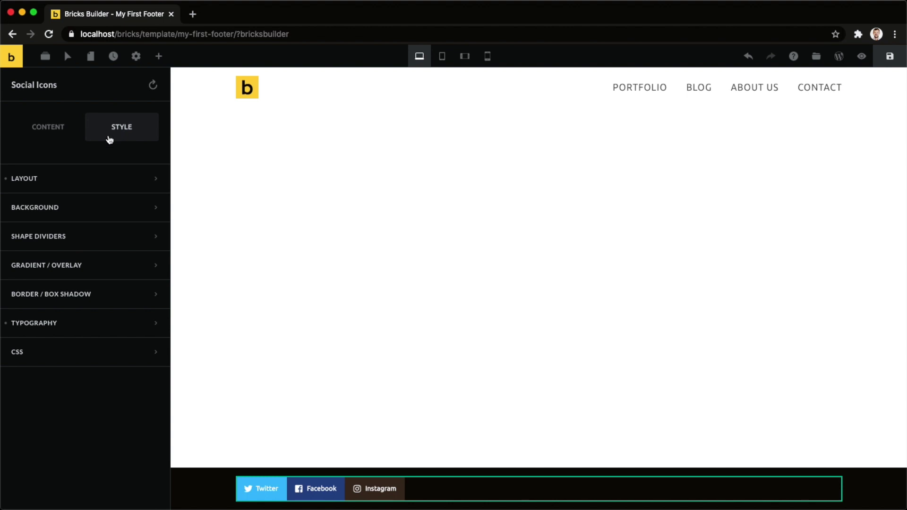
click(81, 208)
click(149, 244)
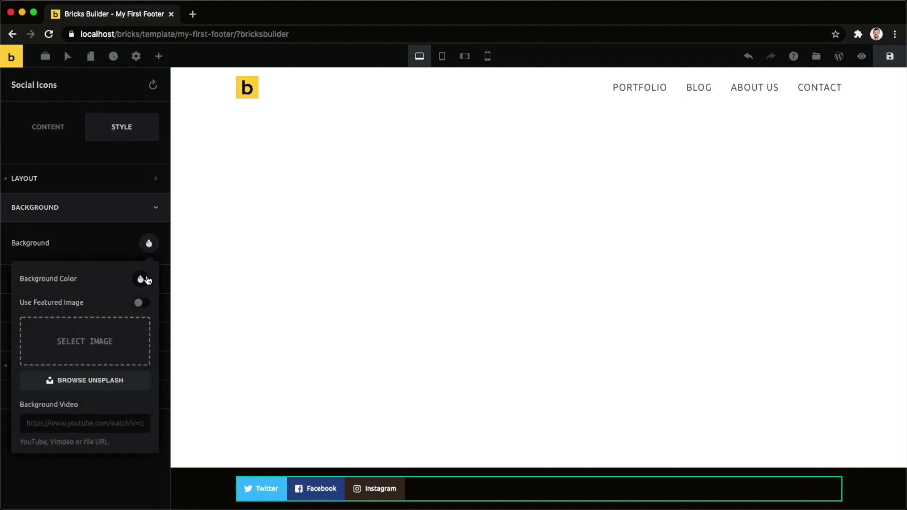
click(142, 279)
drag(100, 398, 14, 400)
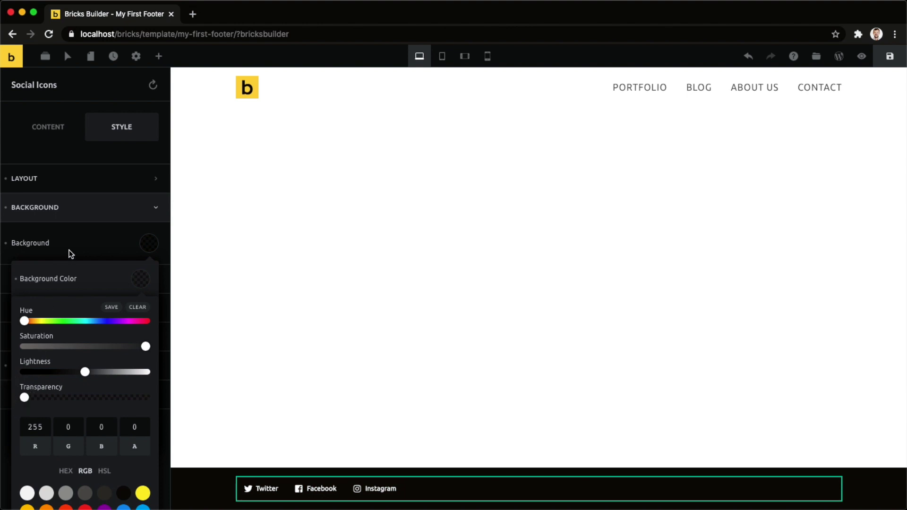
click(148, 243)
Set the social icons' Alignment Along Main Axis to Center
click(53, 137)
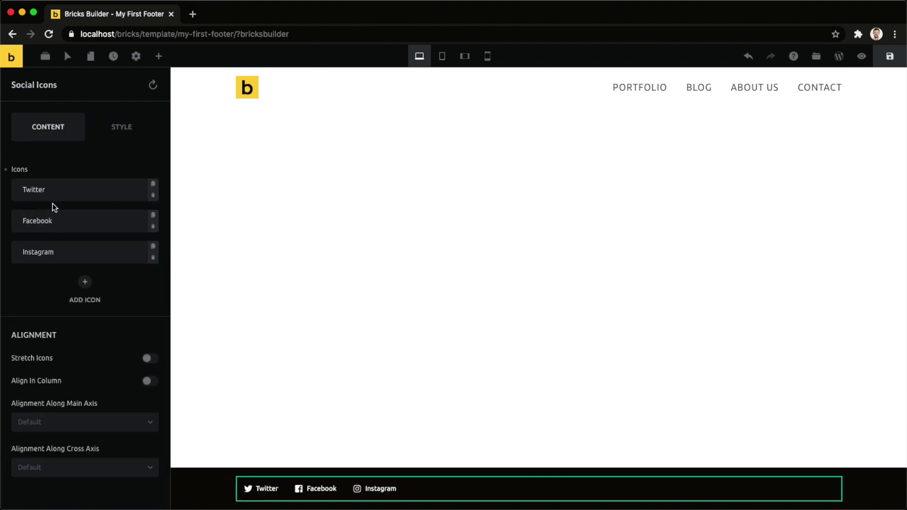
click(62, 190)
click(76, 196)
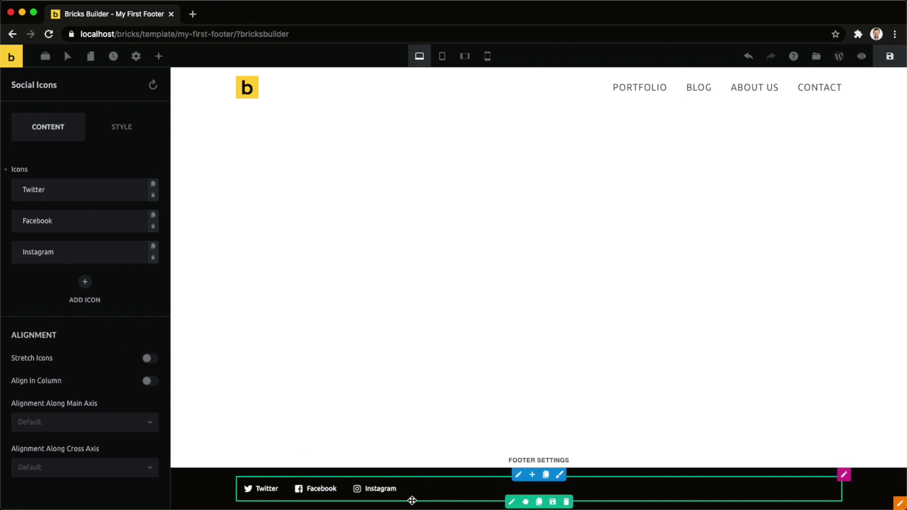
click(68, 425)
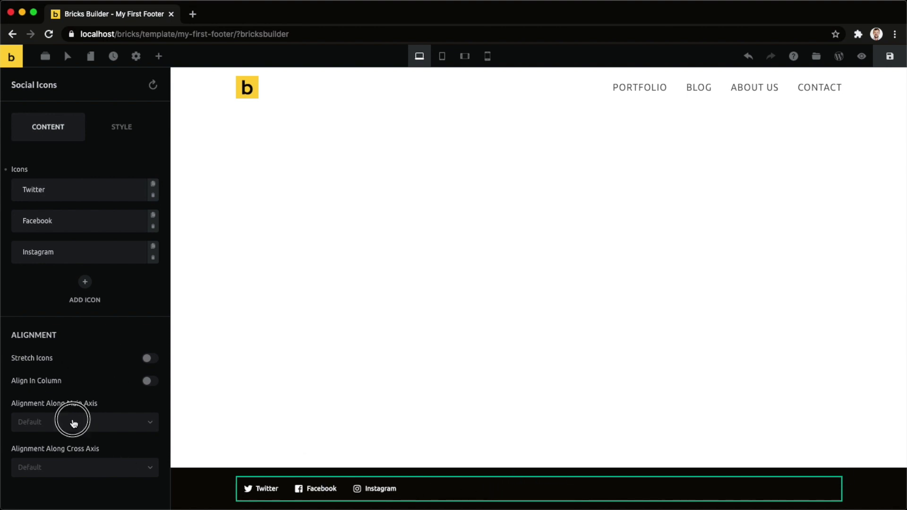
click(68, 462)
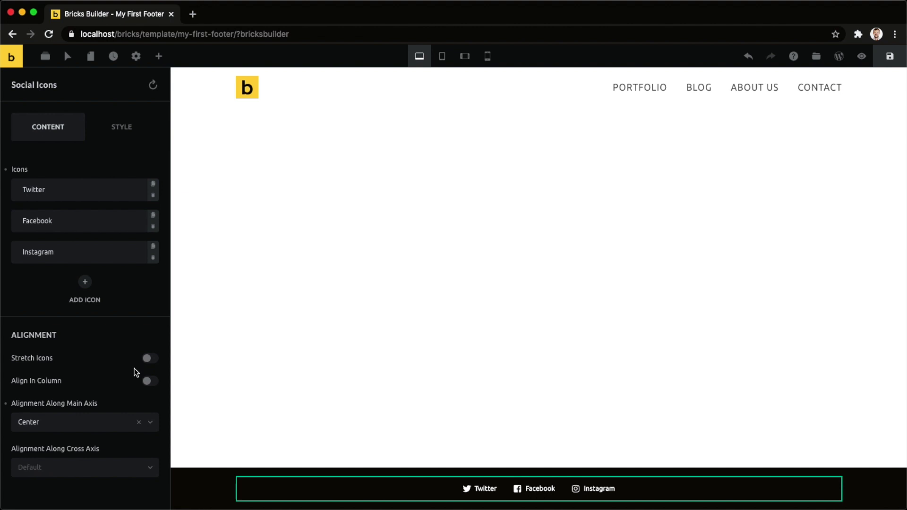
Set the social icons' typography font size to 20
click(132, 131)
click(96, 364)
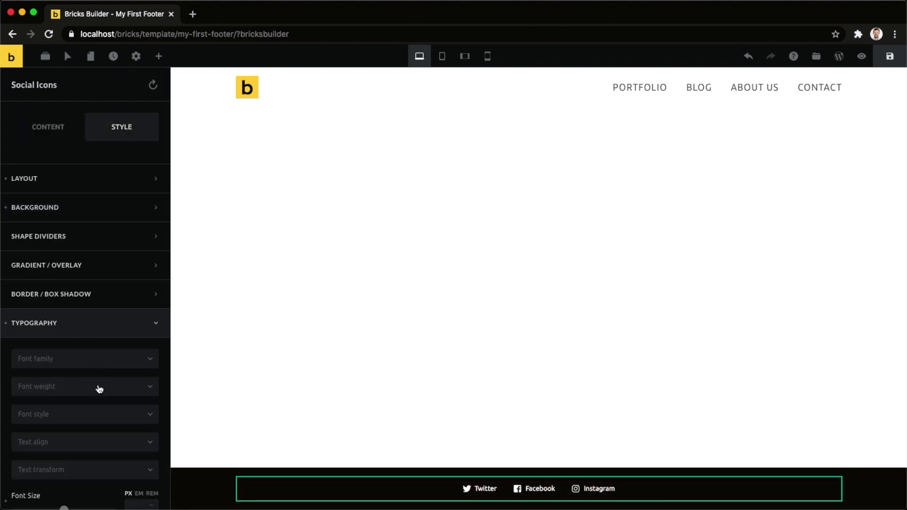
scroll(101, 387, down, 4)
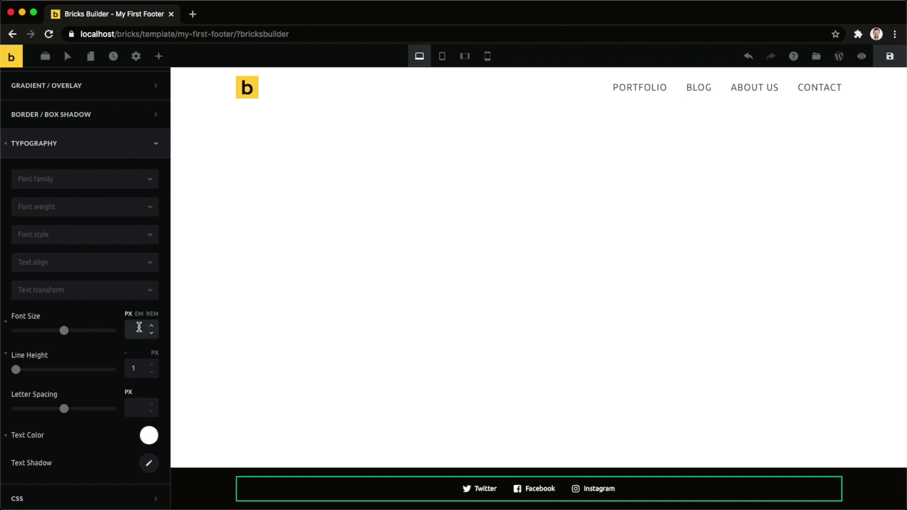
text(20)
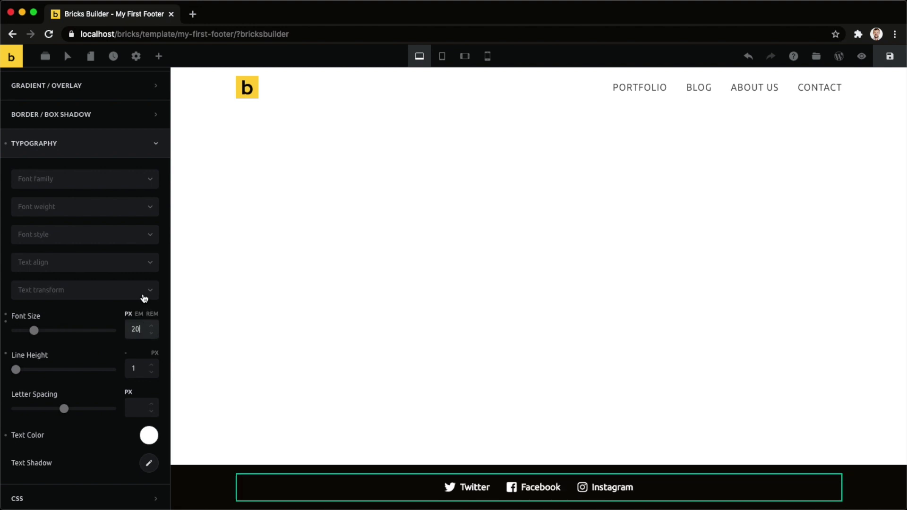
click(247, 365)
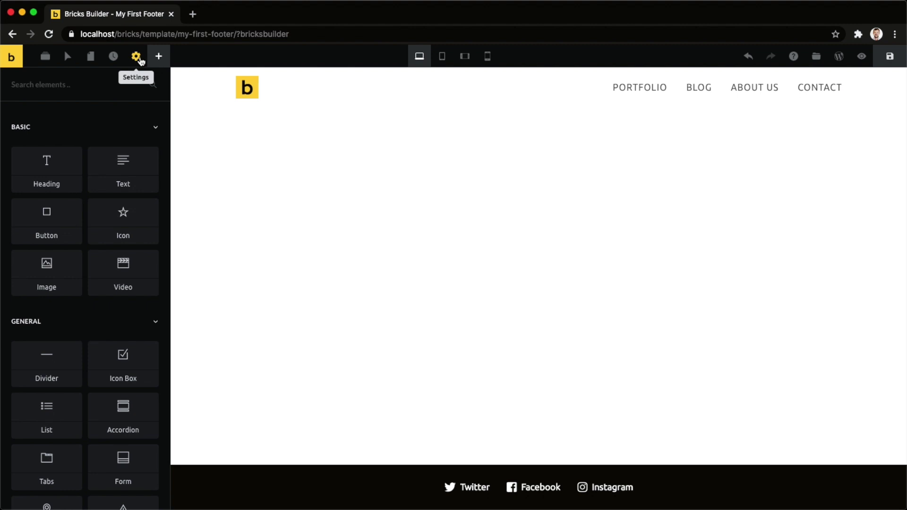
click(140, 57)
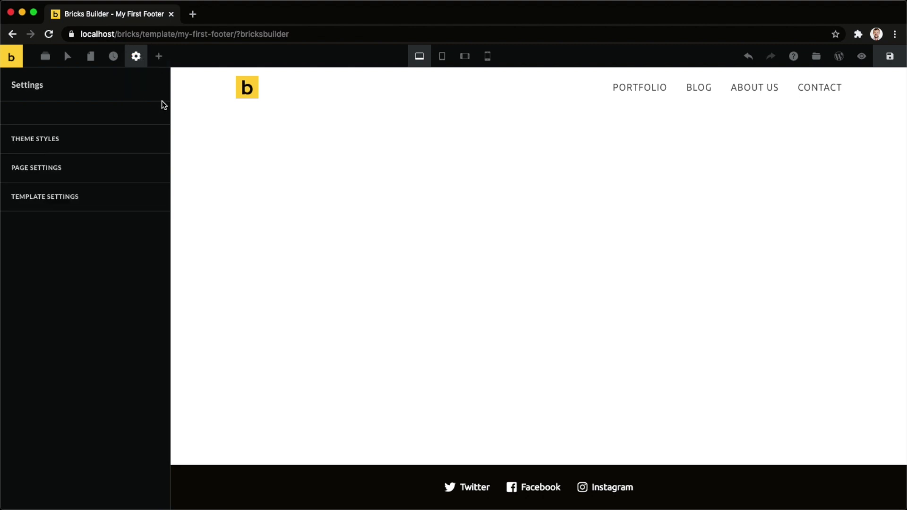
Set the template's preview content to Single post/page, Home (Page), and apply the preview
click(99, 207)
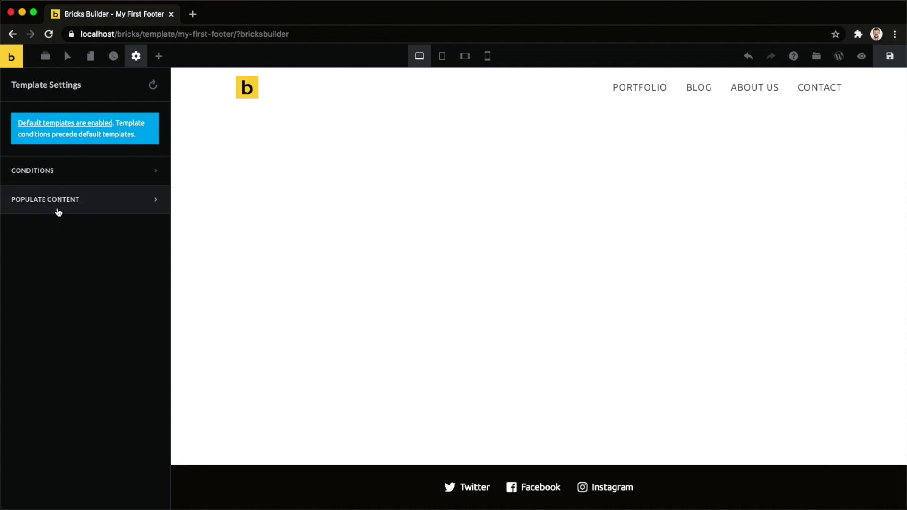
click(58, 212)
click(87, 321)
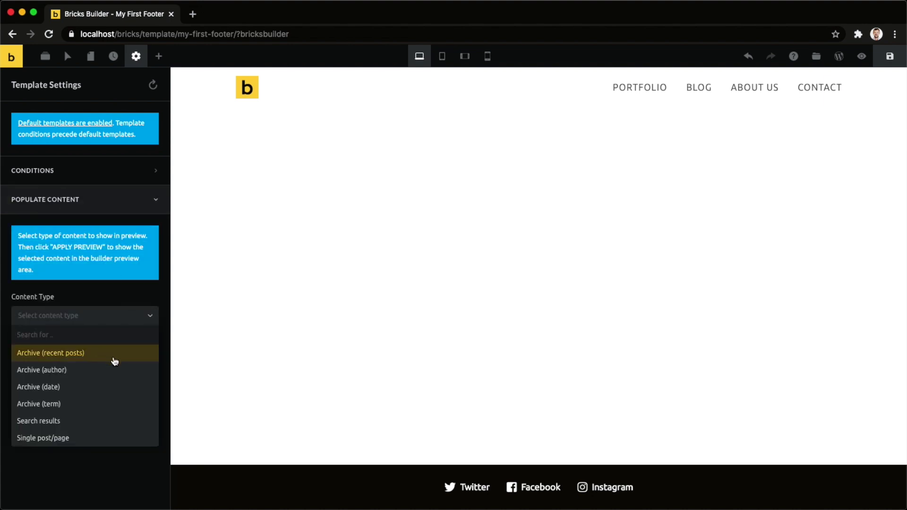
click(87, 439)
click(86, 368)
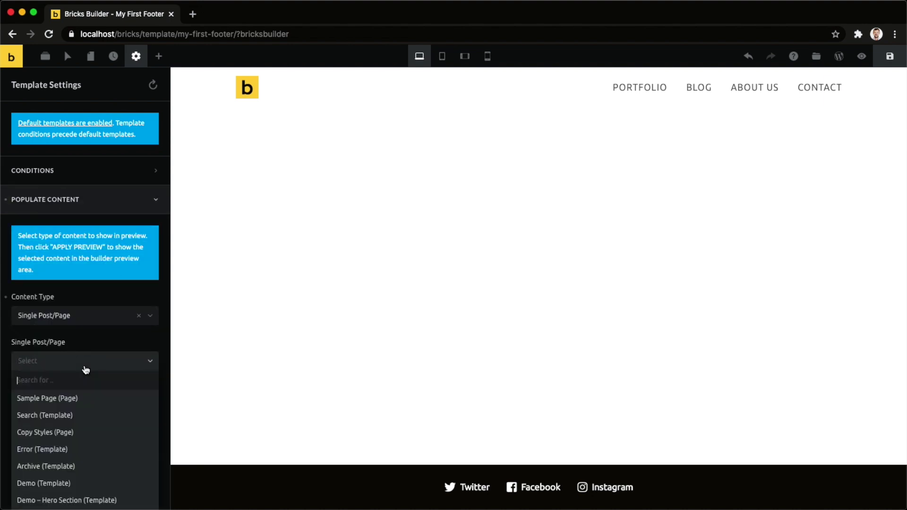
text(home)
click(81, 397)
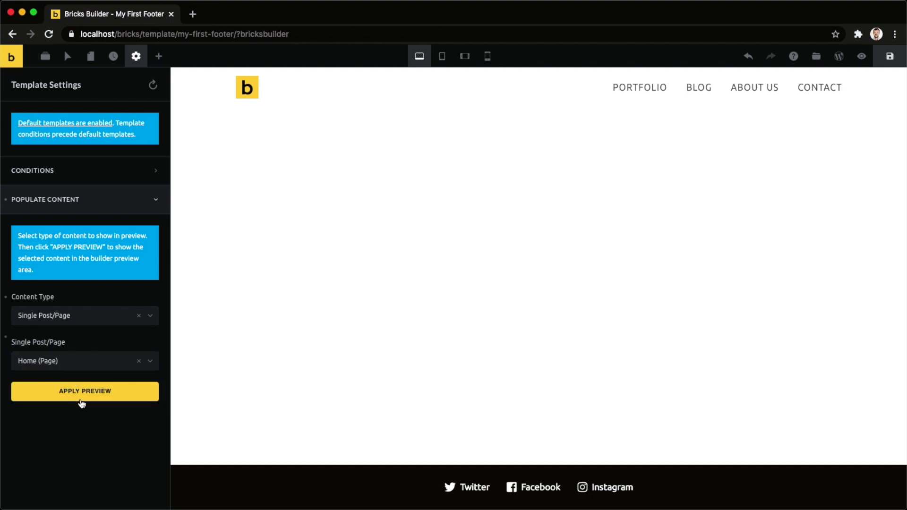
click(84, 396)
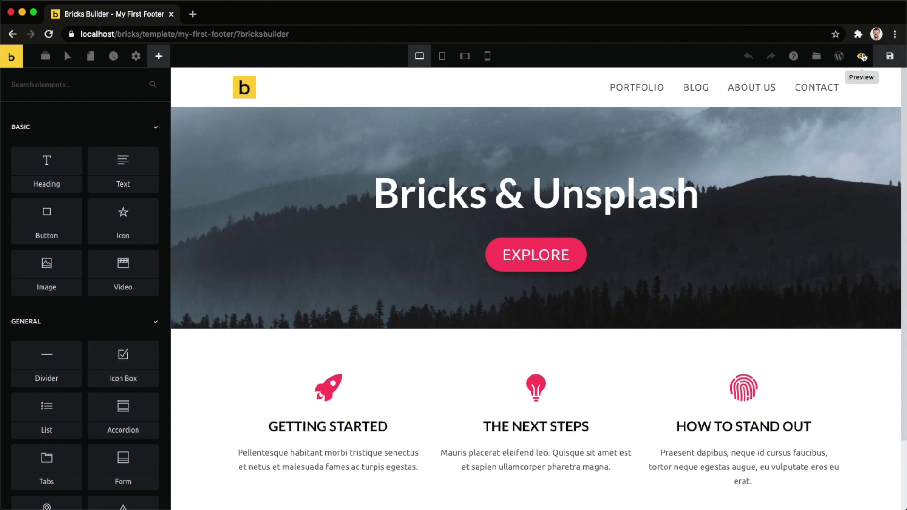
click(862, 56)
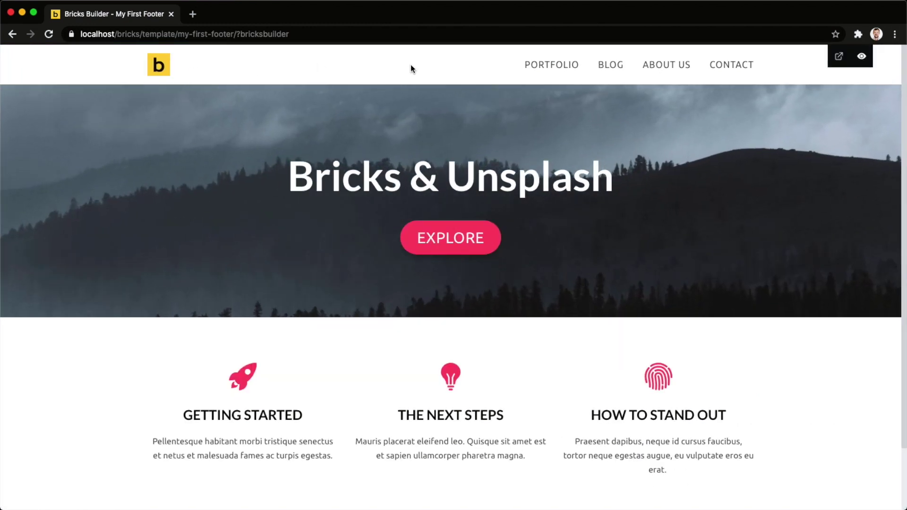
Scroll down the full-page preview to check the dark centered footer, then back up
scroll(204, 174, down, 3)
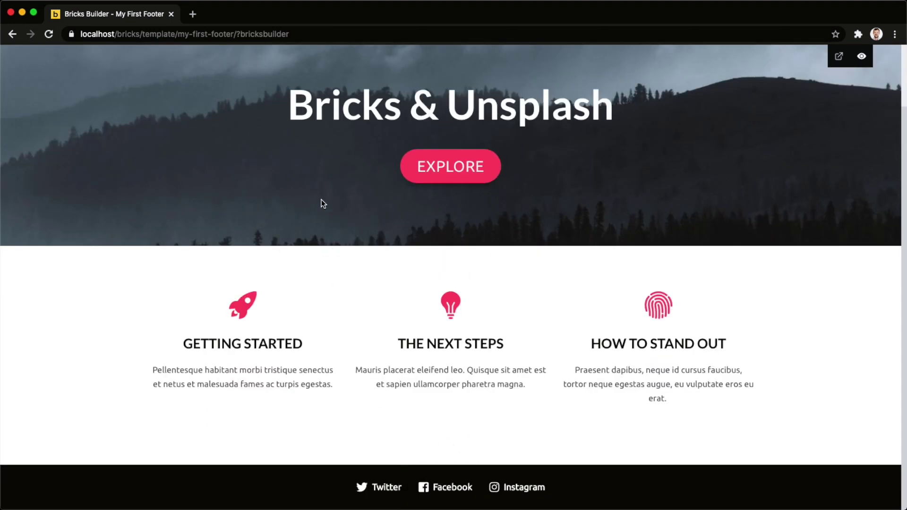
scroll(318, 198, up, 3)
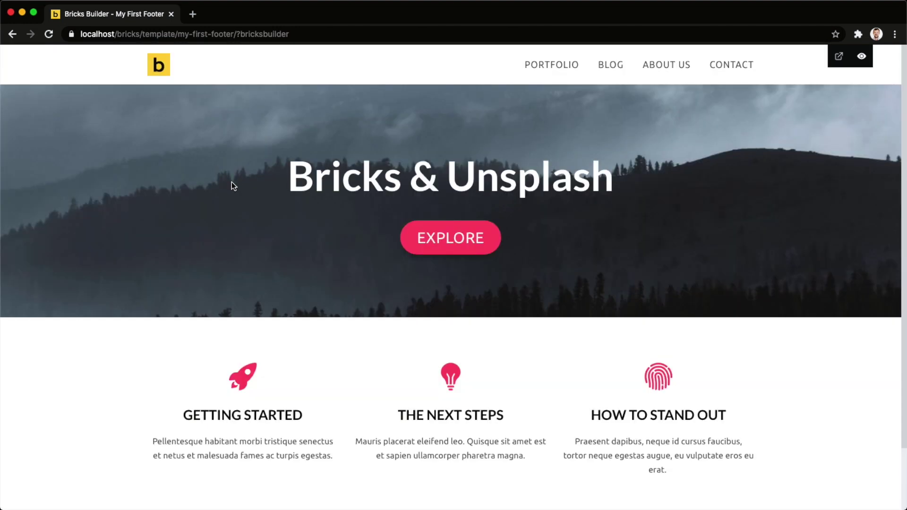